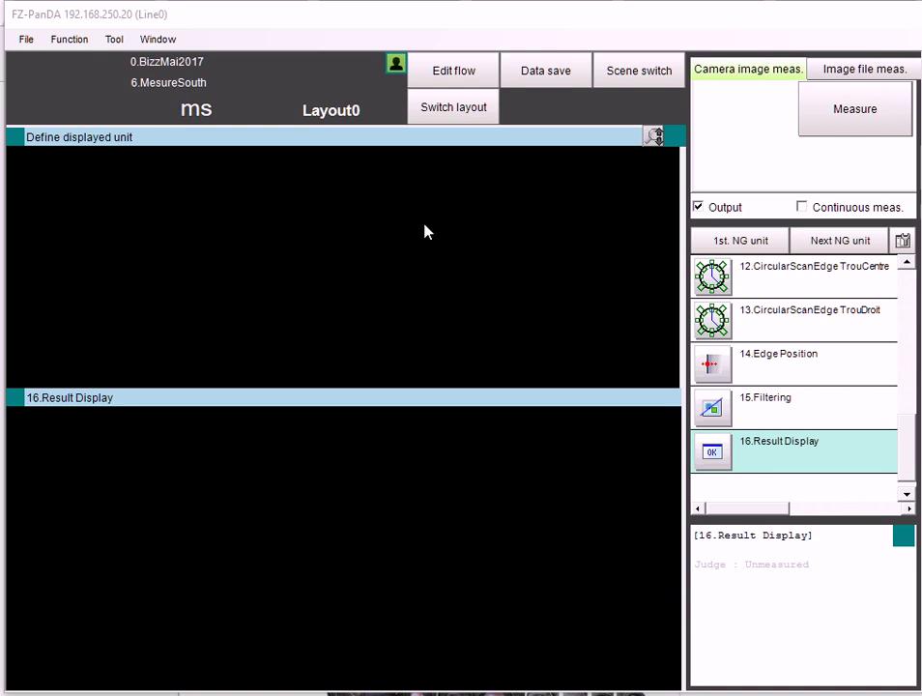
Step: Switch the display to Layout1, then switch it back to Layout0
click(454, 112)
click(510, 344)
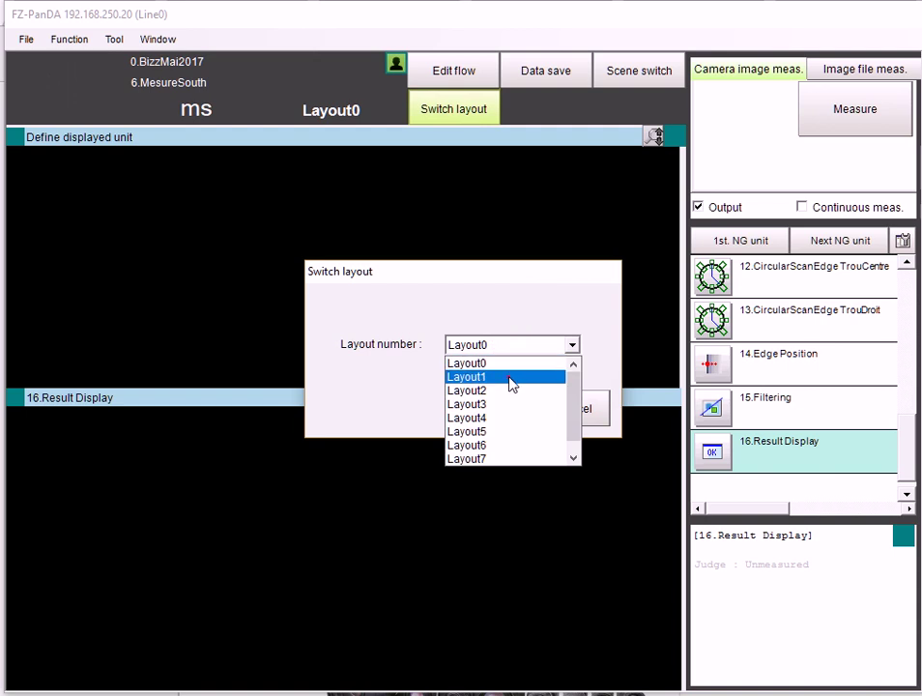
click(510, 378)
click(500, 409)
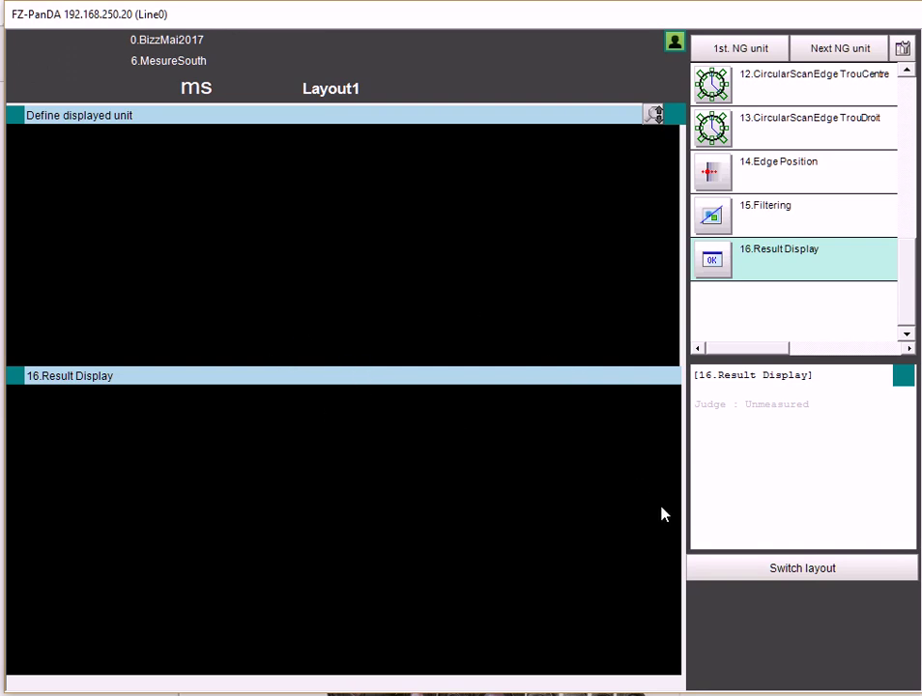
click(760, 568)
click(501, 345)
scroll(491, 366, up, 1)
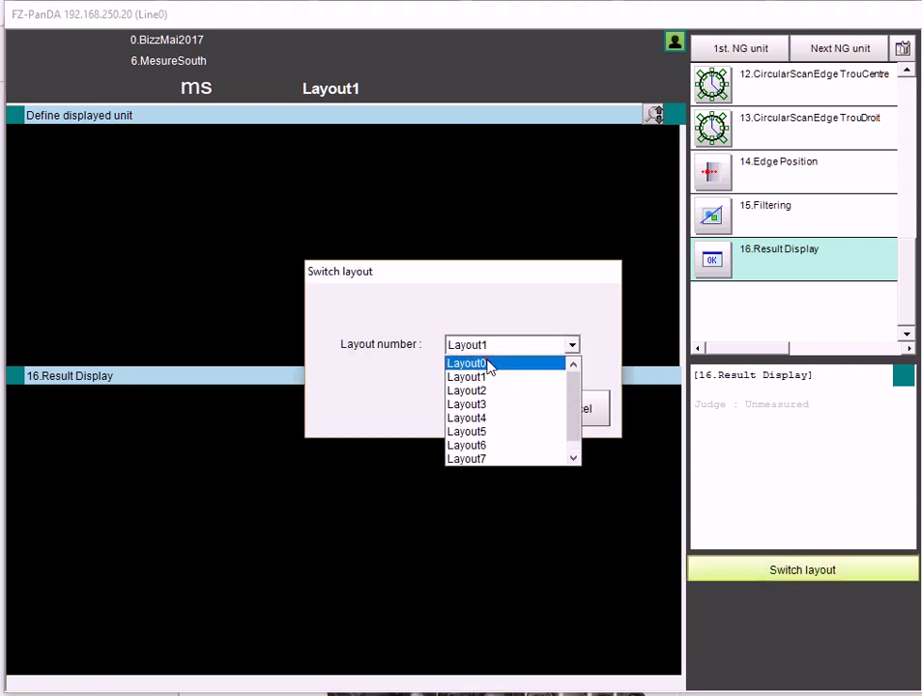
click(490, 364)
click(504, 413)
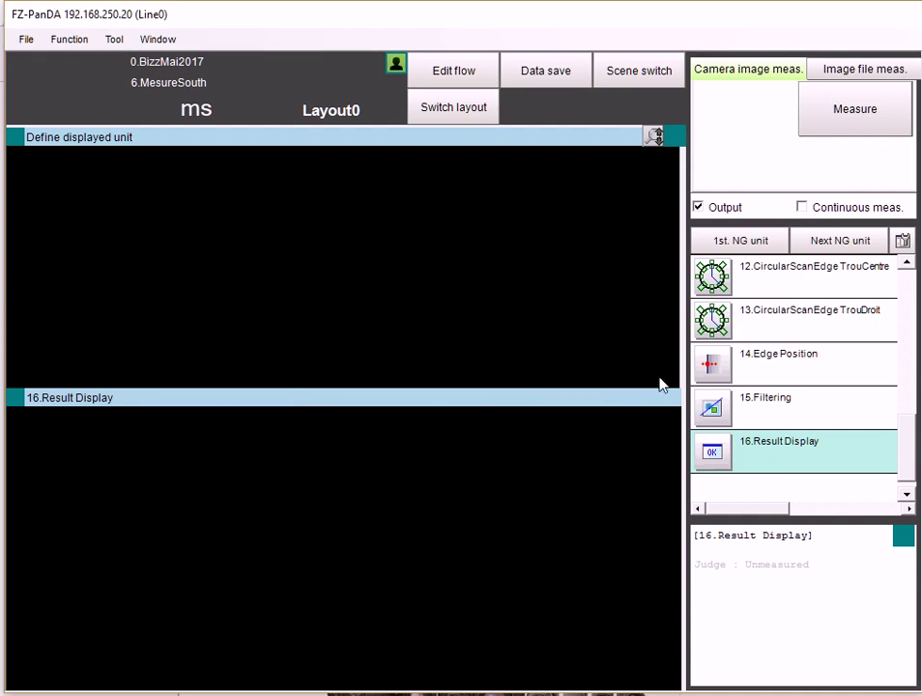
Step: Enter layout modification, nudge the top-right panel without deleting it, and open the flow panel's settings
click(155, 39)
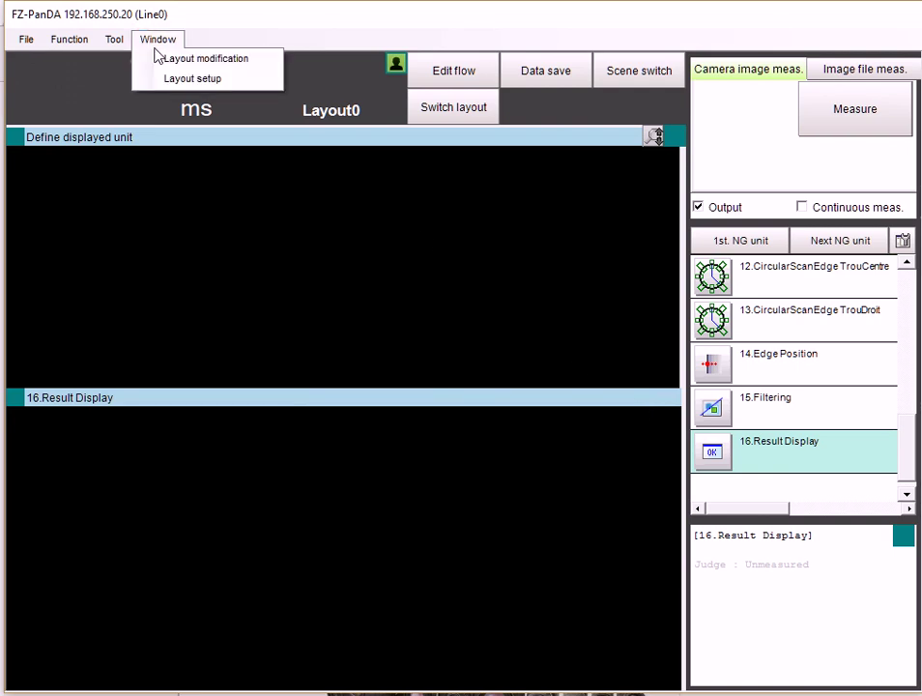
click(169, 60)
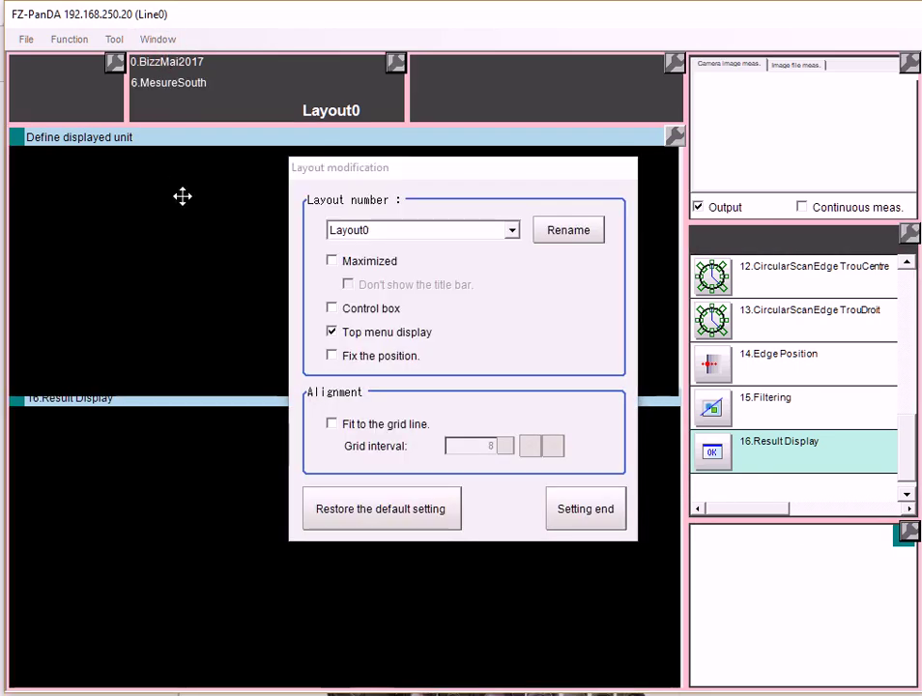
mouse_move(519, 104)
mouse_down()
mouse_move(685, 153)
mouse_move(552, 130)
mouse_move(515, 99)
mouse_up()
right_click(517, 105)
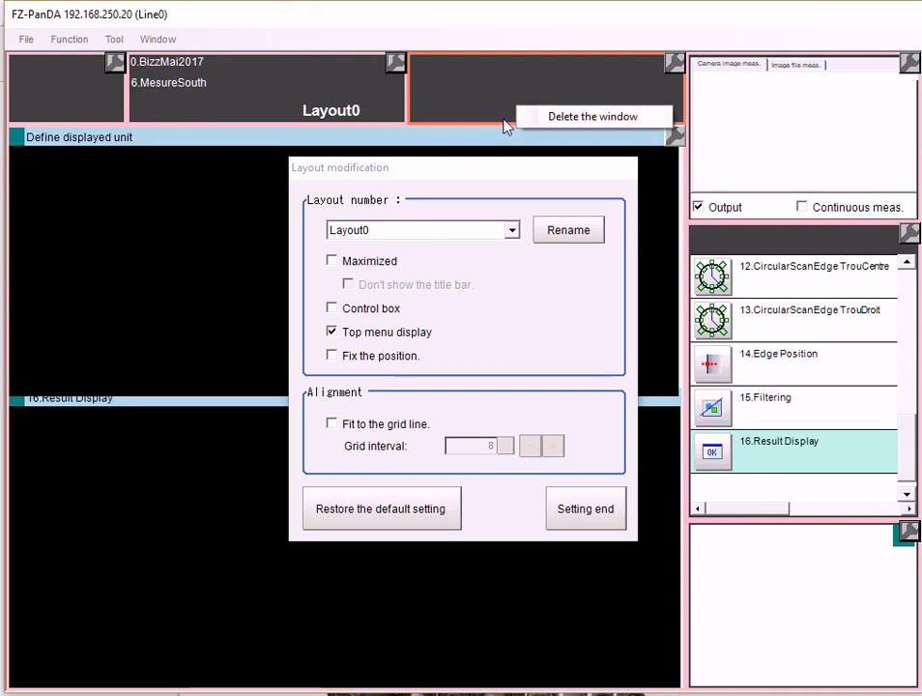
click(244, 461)
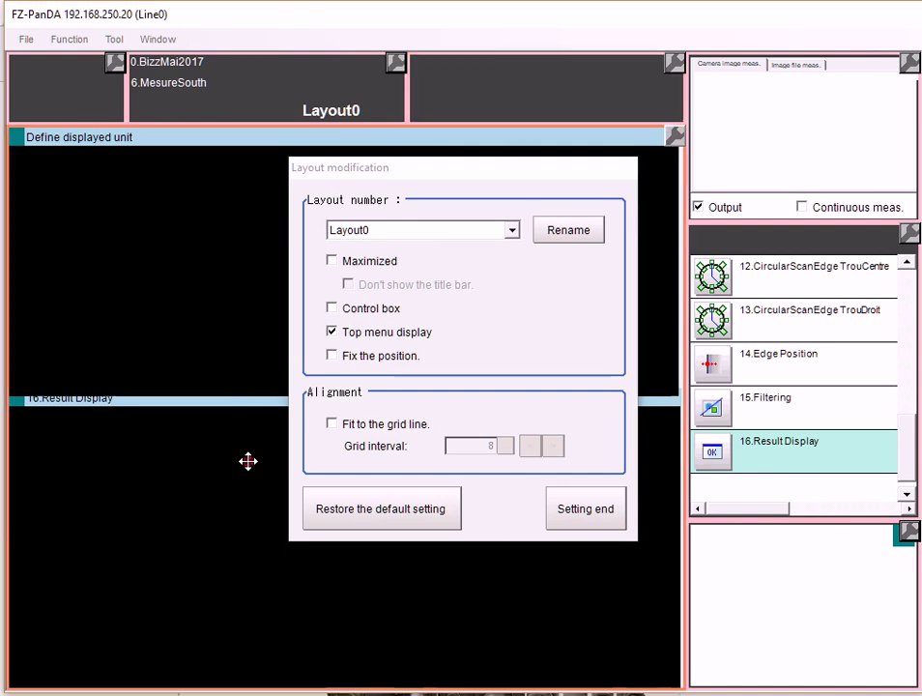
click(907, 236)
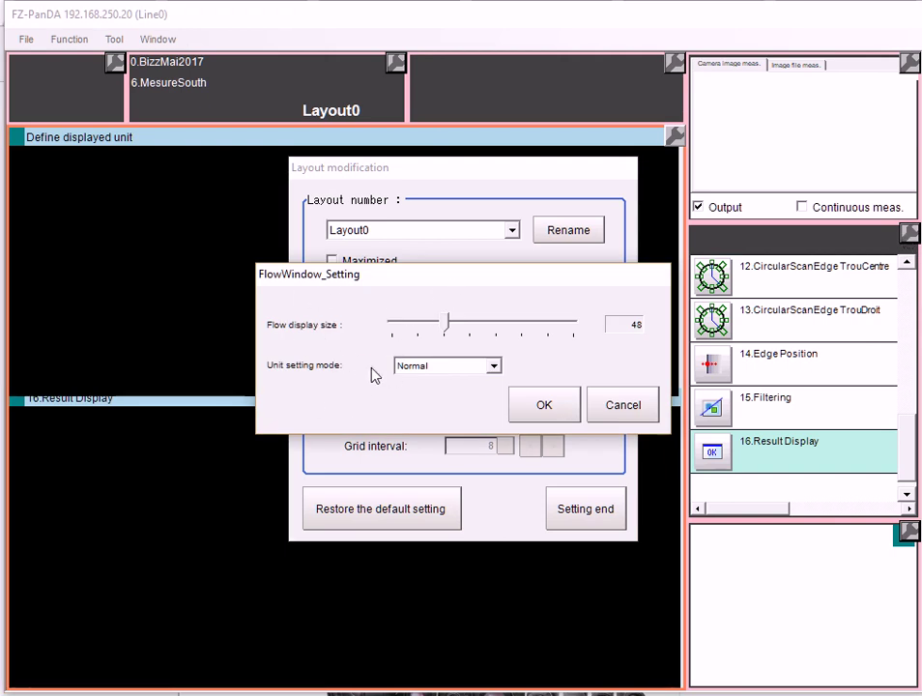
Step: Cancel the flow window settings unchanged and drop down the Layout number list
click(609, 410)
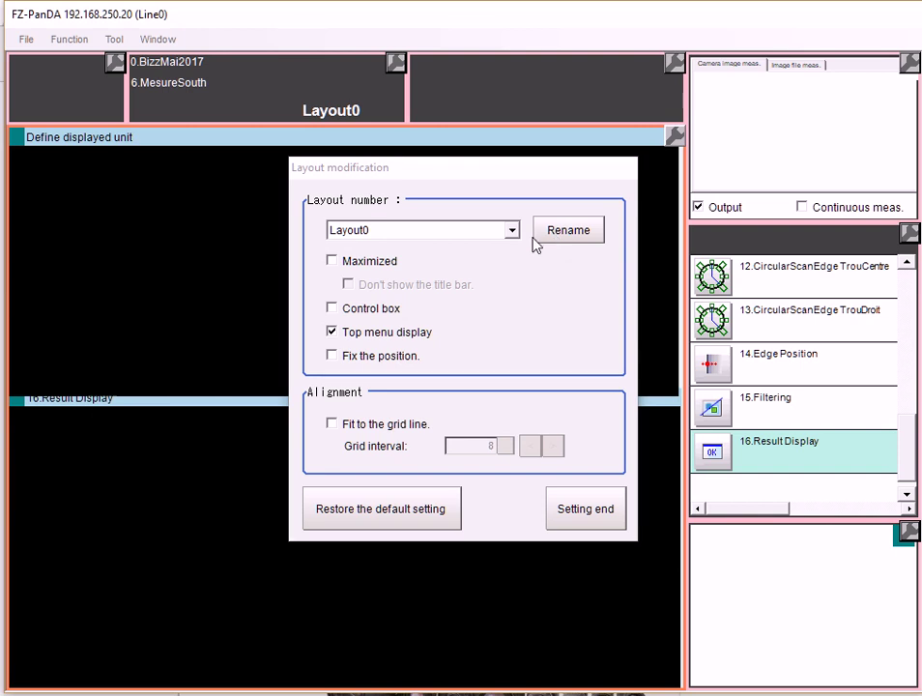
click(507, 235)
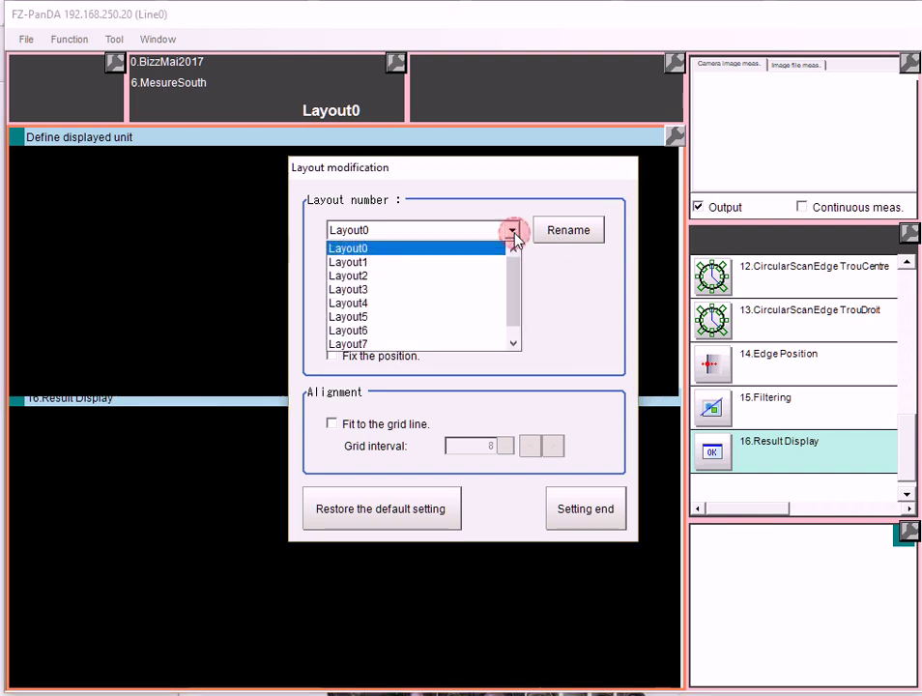
Step: Pick Layout1, then Layout0, as the layout number and end layout editing
click(444, 263)
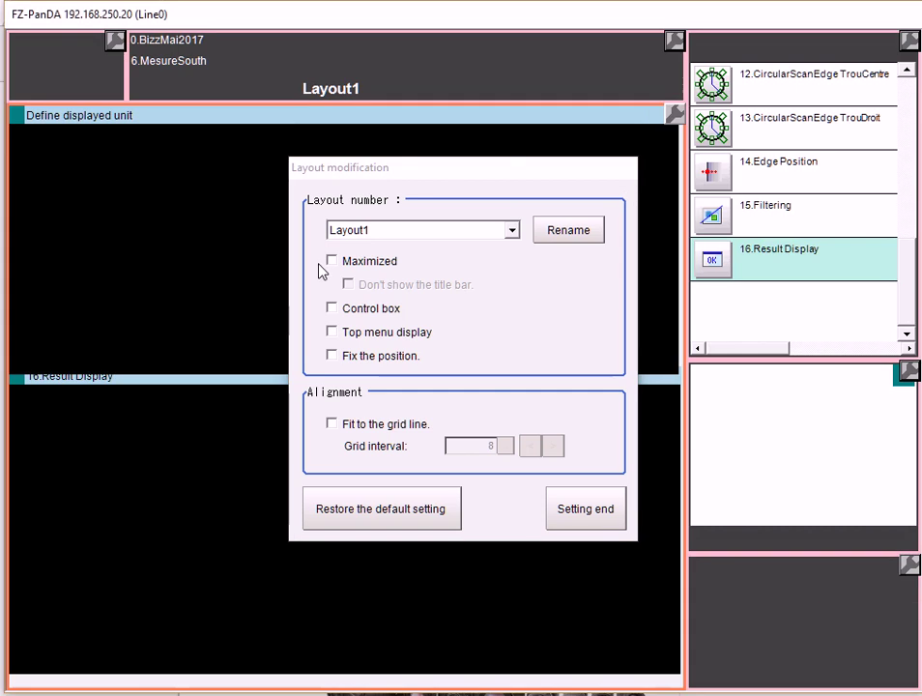
click(399, 229)
scroll(392, 262, up, 1)
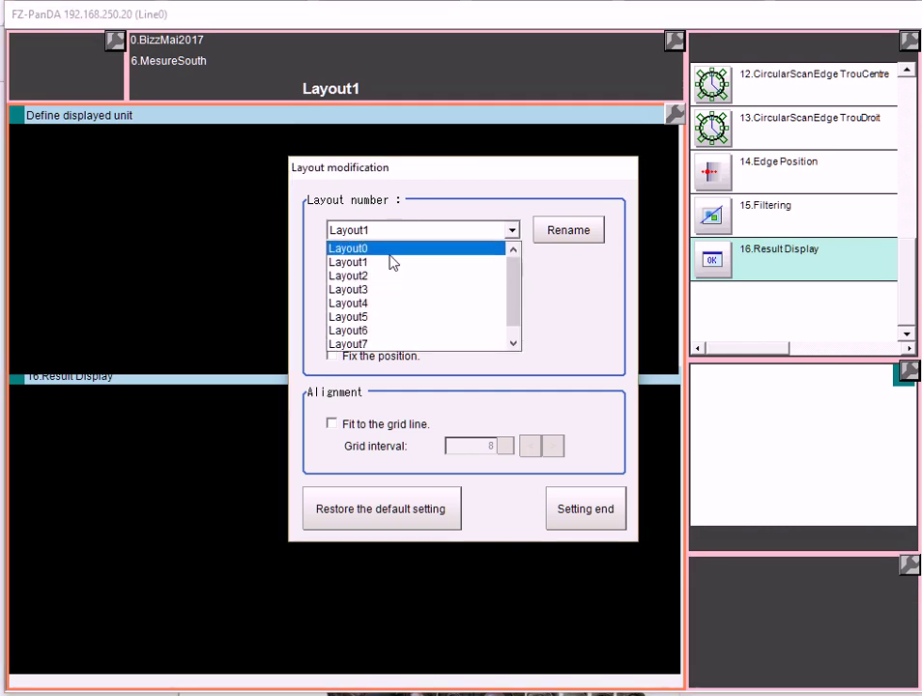
click(382, 249)
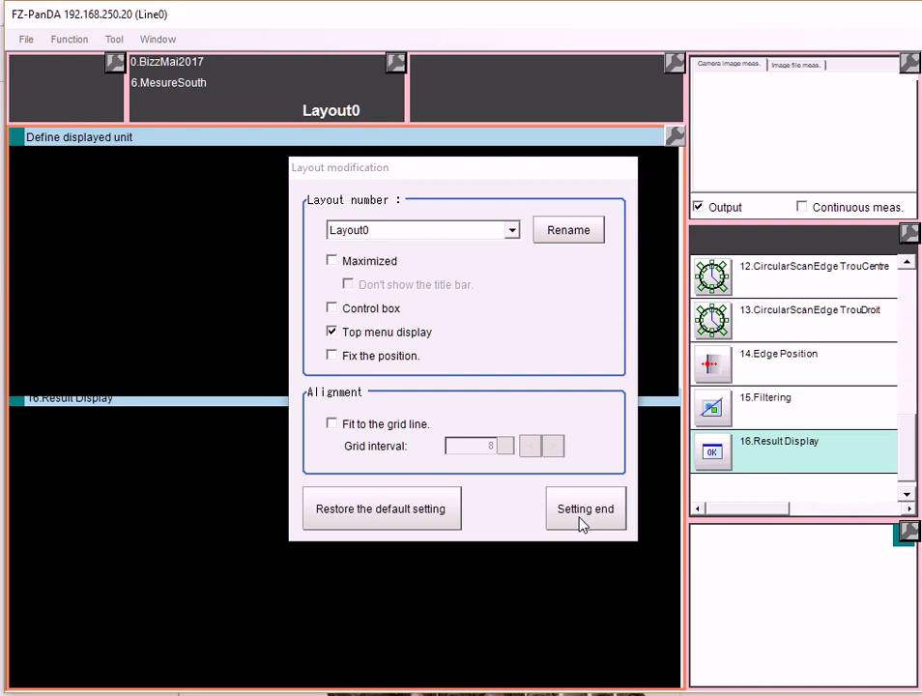
click(583, 513)
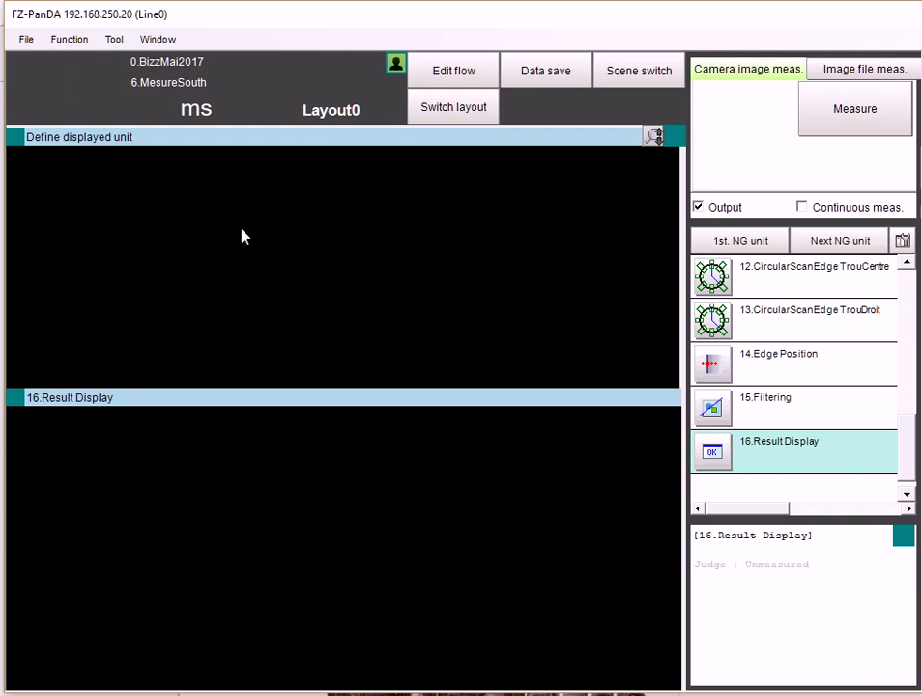
Step: Open Layout setup and try turning Layout0's RUN signal output off and Output to OFF
click(157, 38)
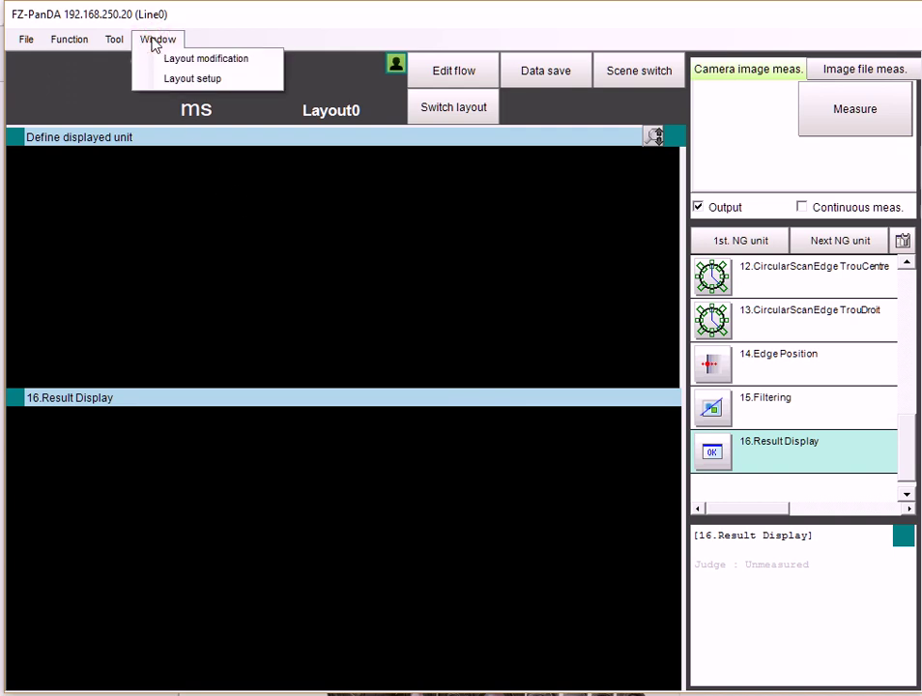
click(170, 81)
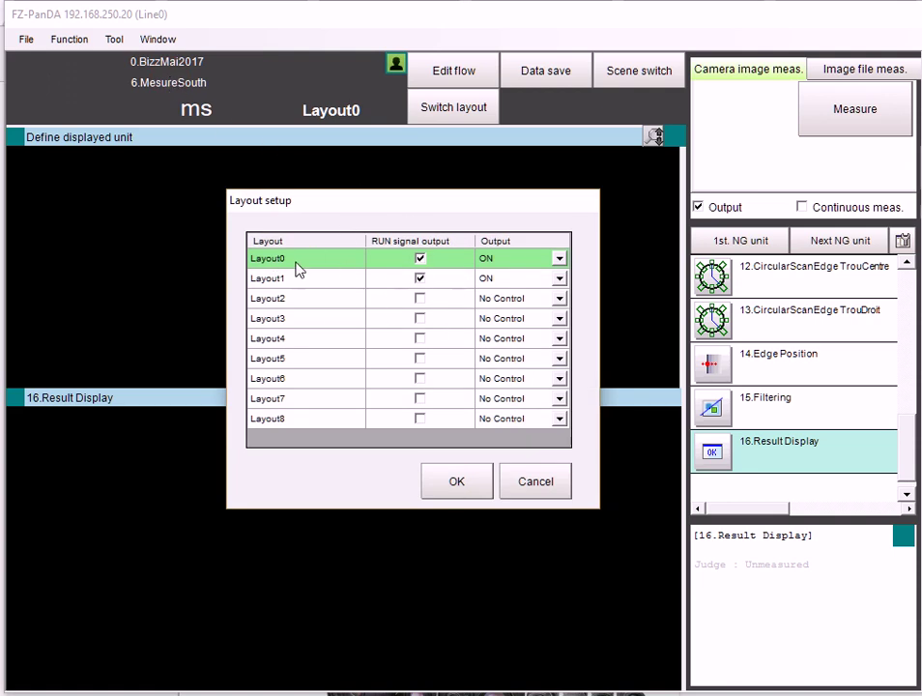
click(419, 261)
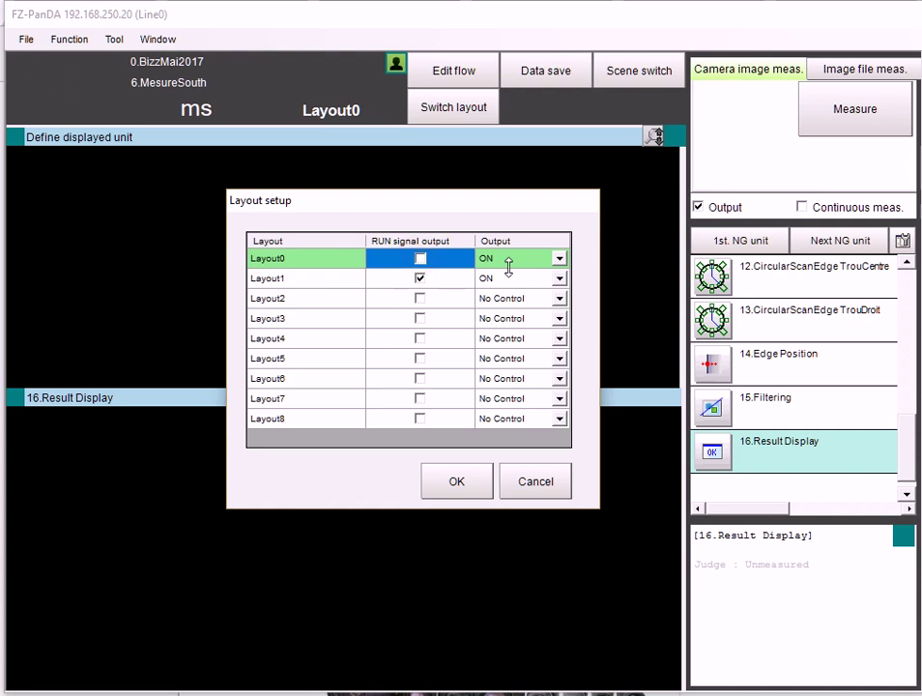
click(558, 258)
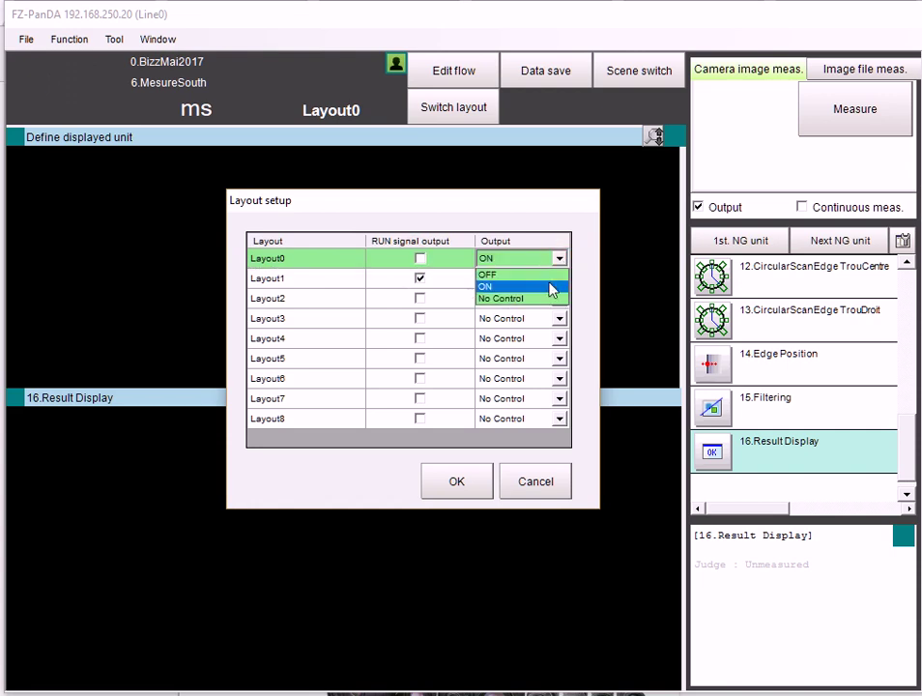
click(530, 273)
click(360, 299)
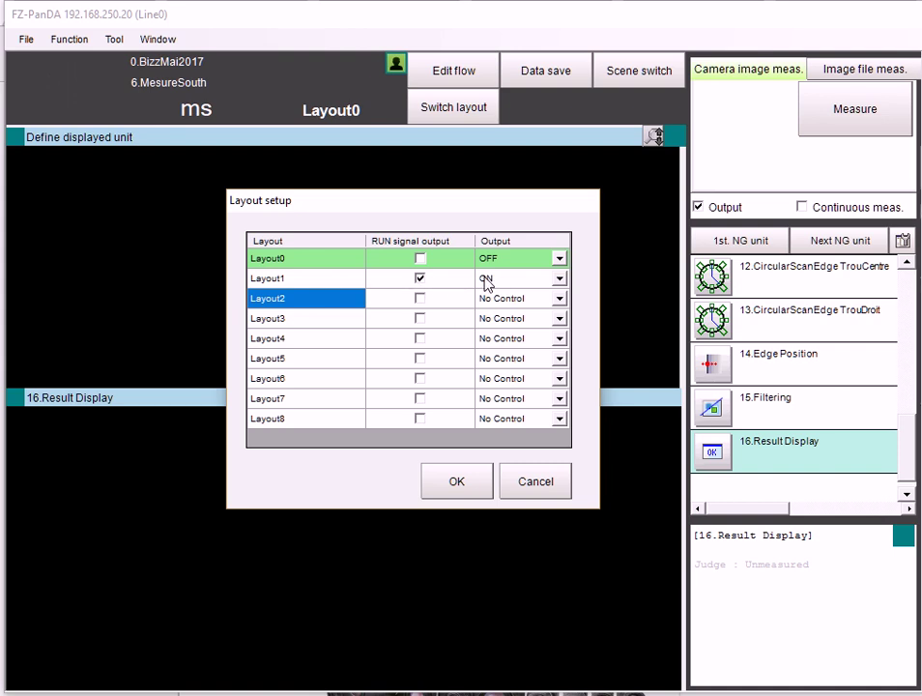
click(273, 280)
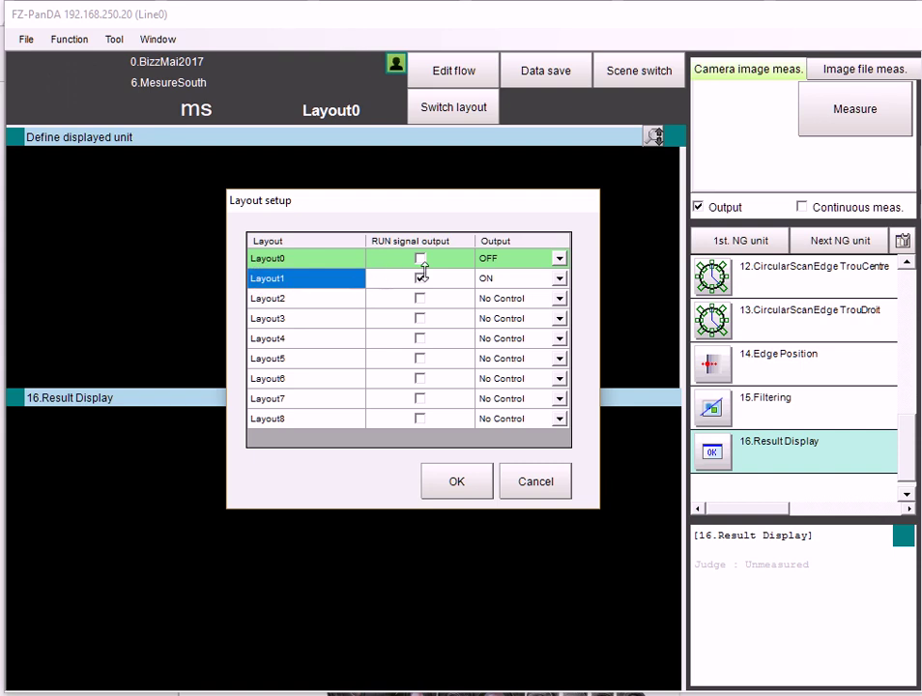
Step: Re-enable Layout0's RUN signal output, set its Output to ON, and confirm with OK
click(329, 263)
click(418, 259)
click(418, 259)
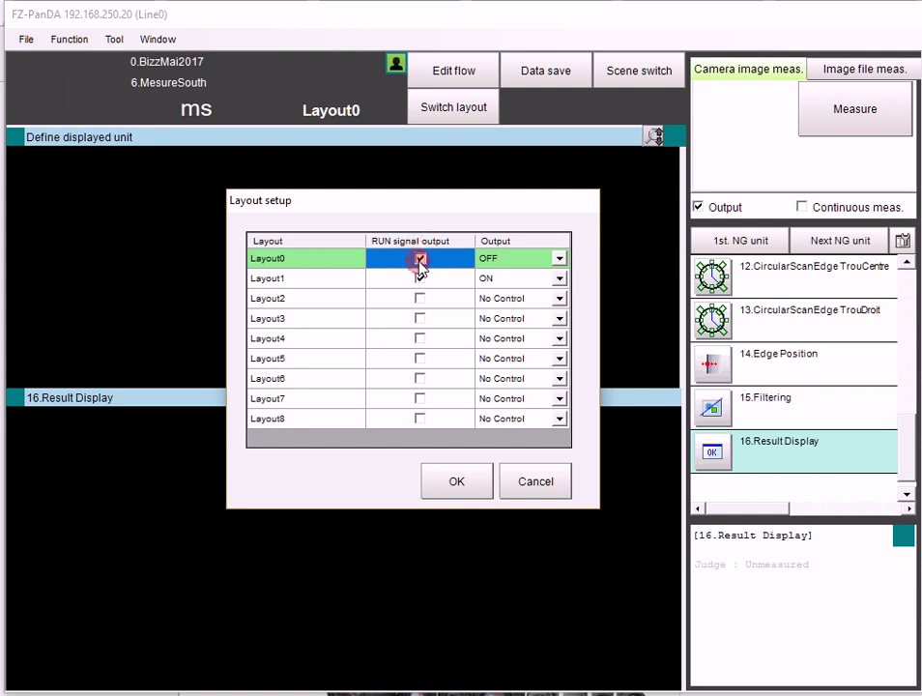
click(500, 261)
click(502, 262)
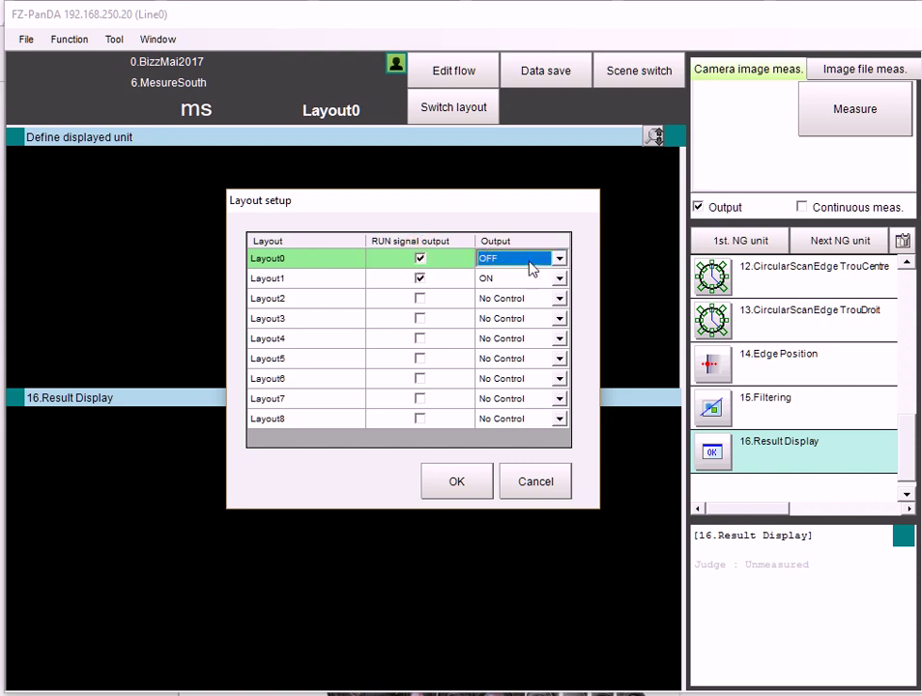
click(558, 259)
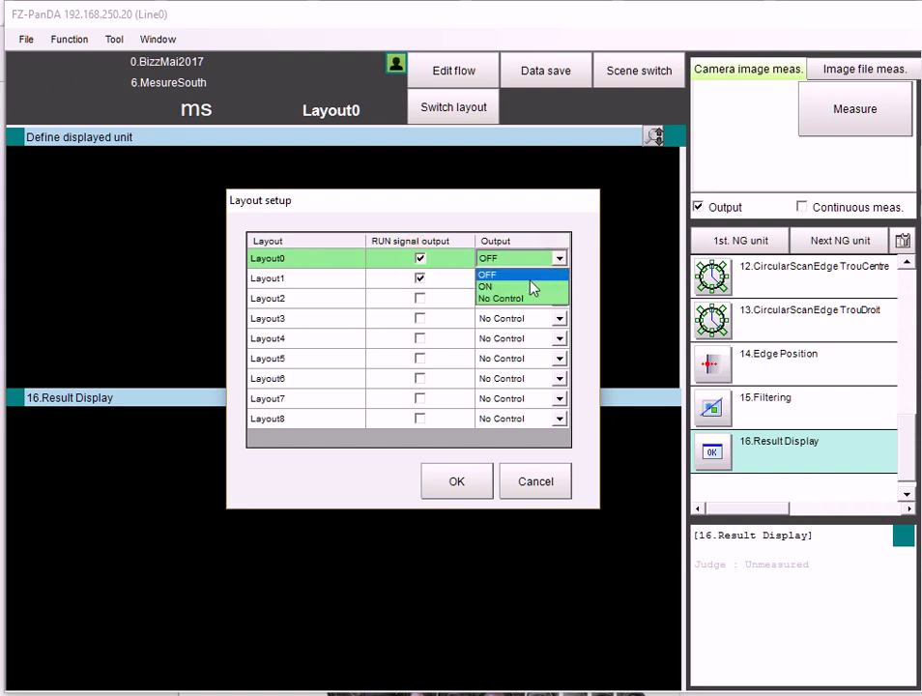
click(527, 286)
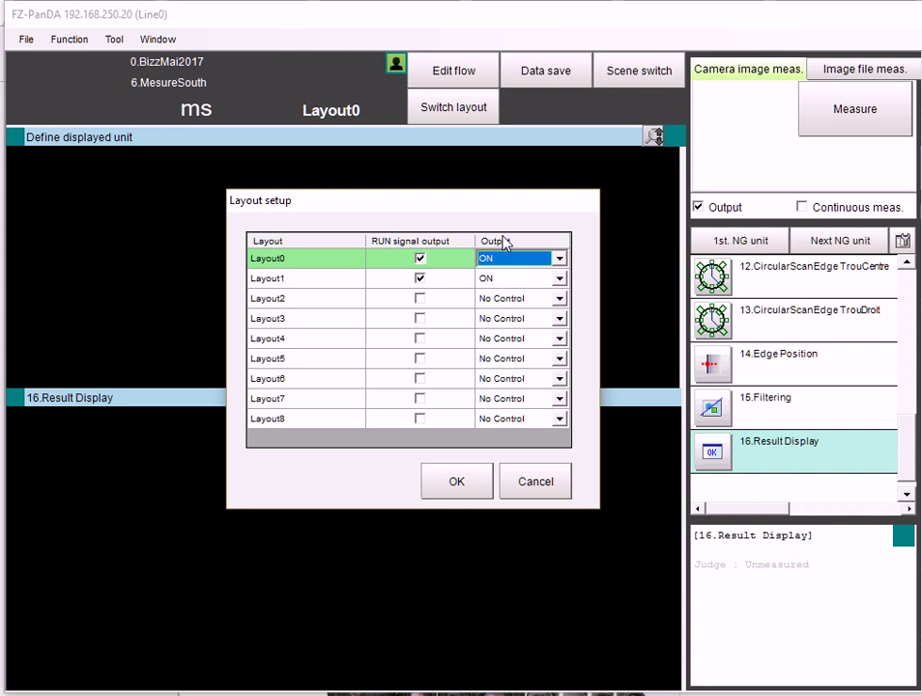
click(464, 479)
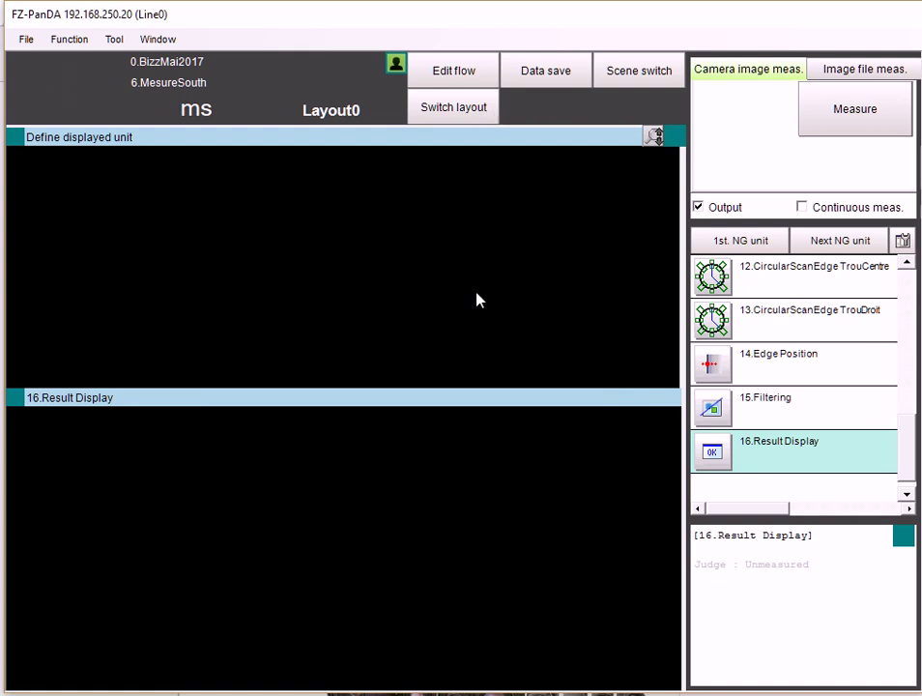
Step: Open Tool > Security settings and log in with the administrator account's credentials
click(114, 40)
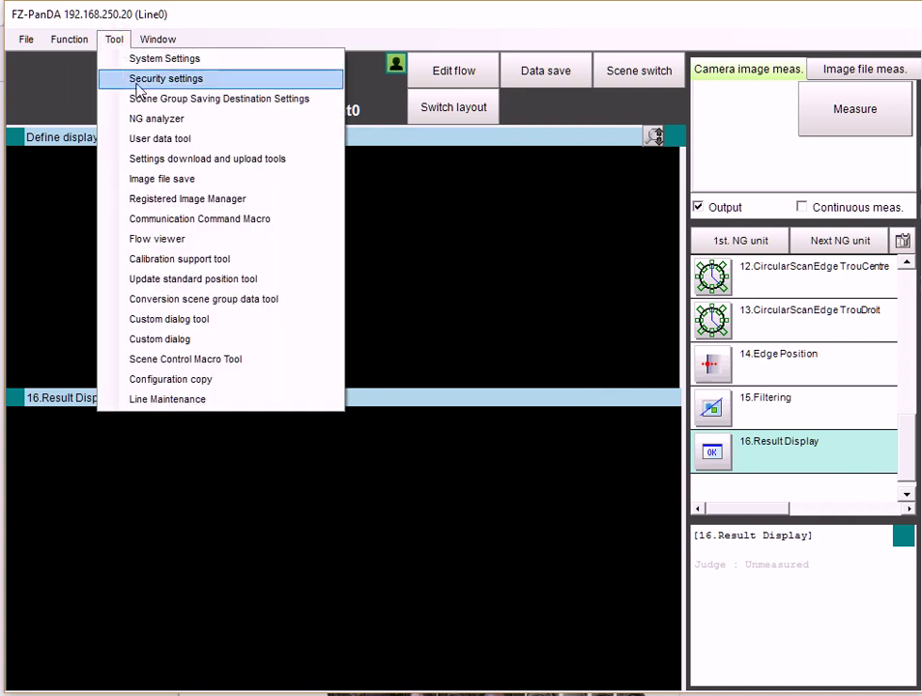
click(138, 81)
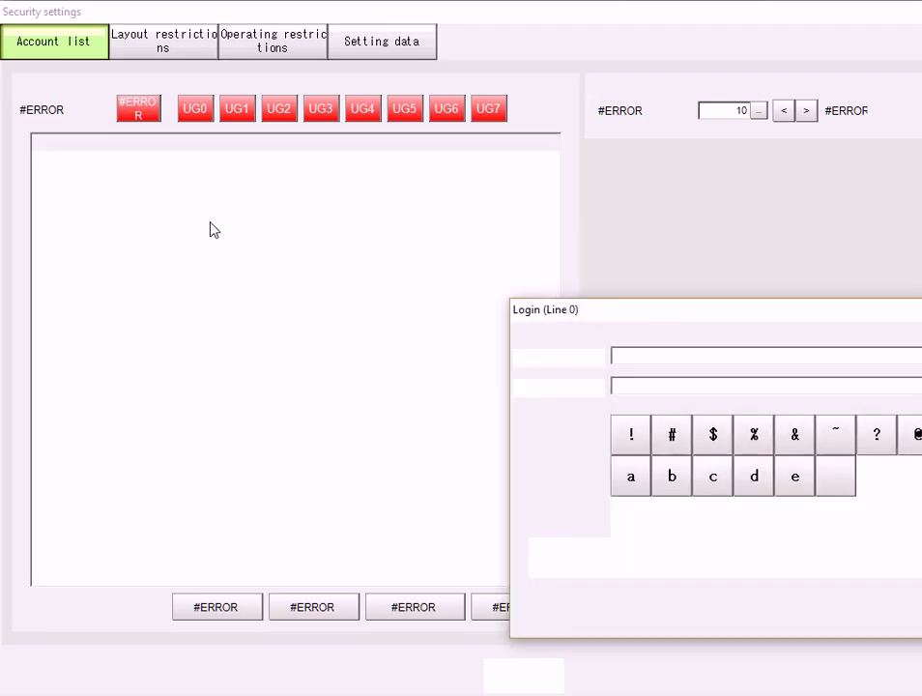
drag(627, 316, 302, 189)
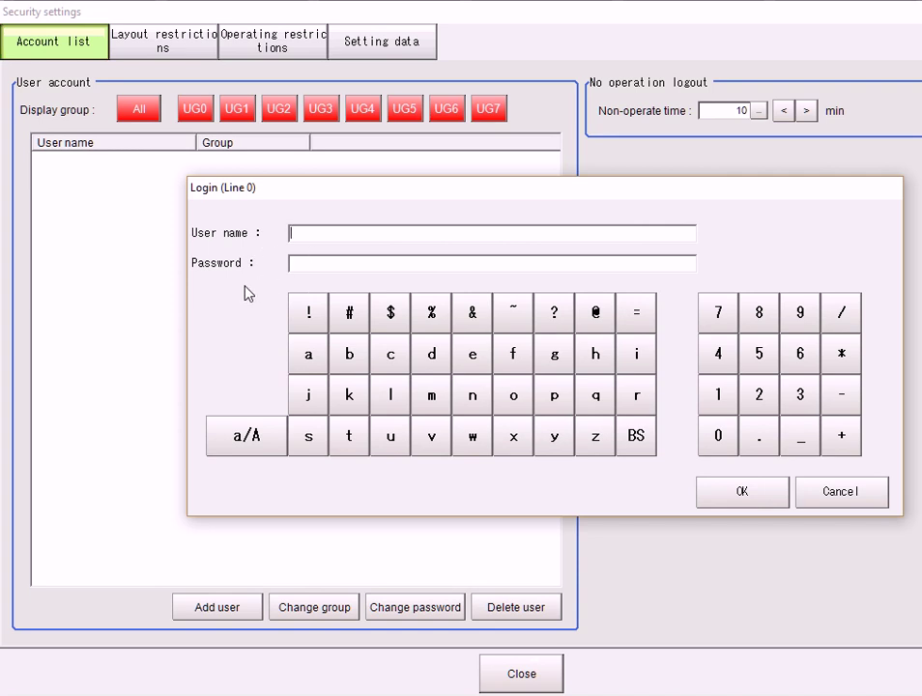
text(Administrator)
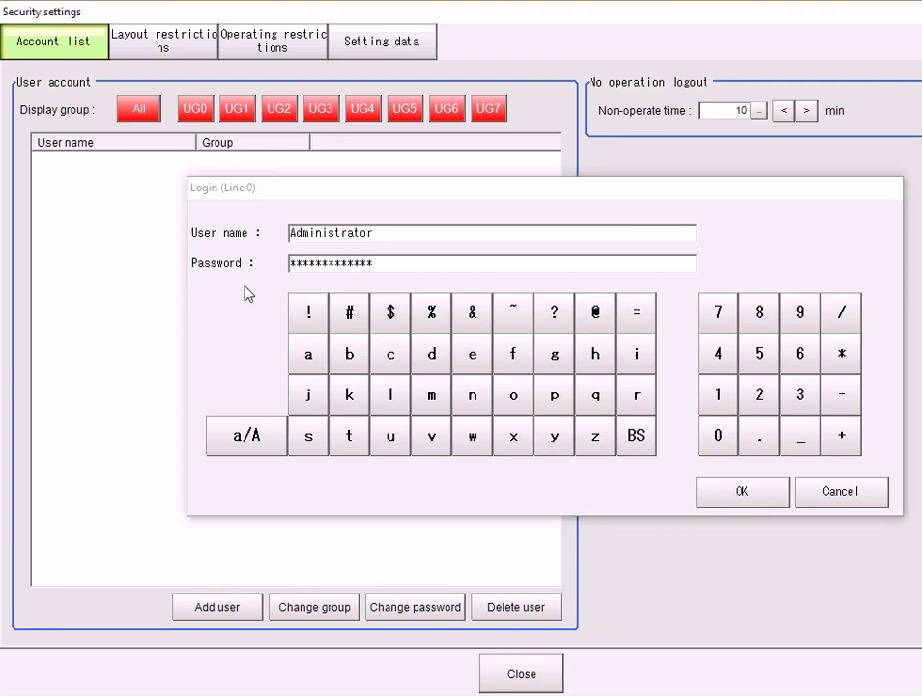
key(Return)
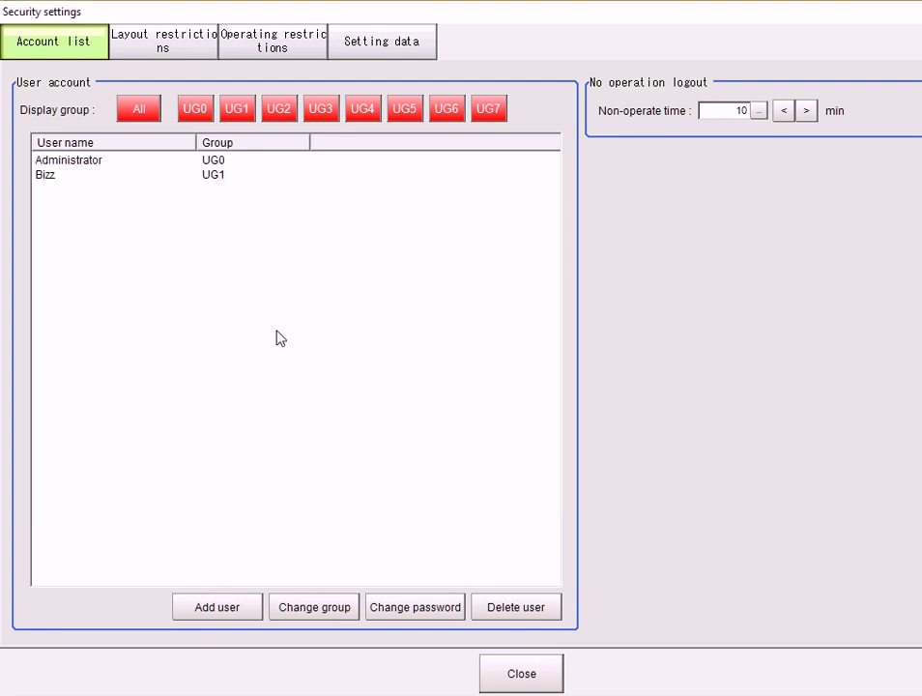
click(45, 177)
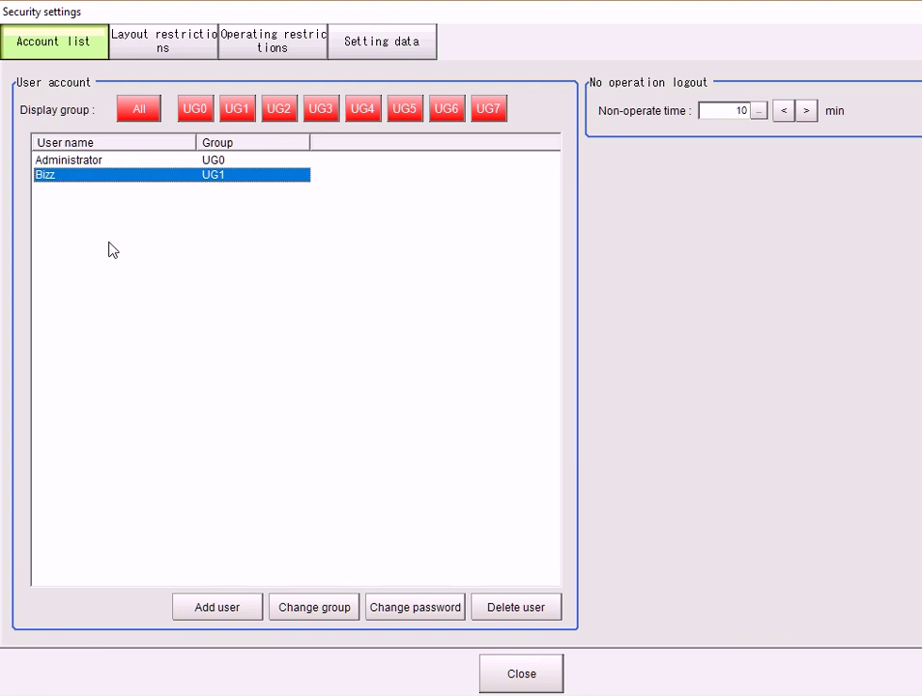
click(206, 606)
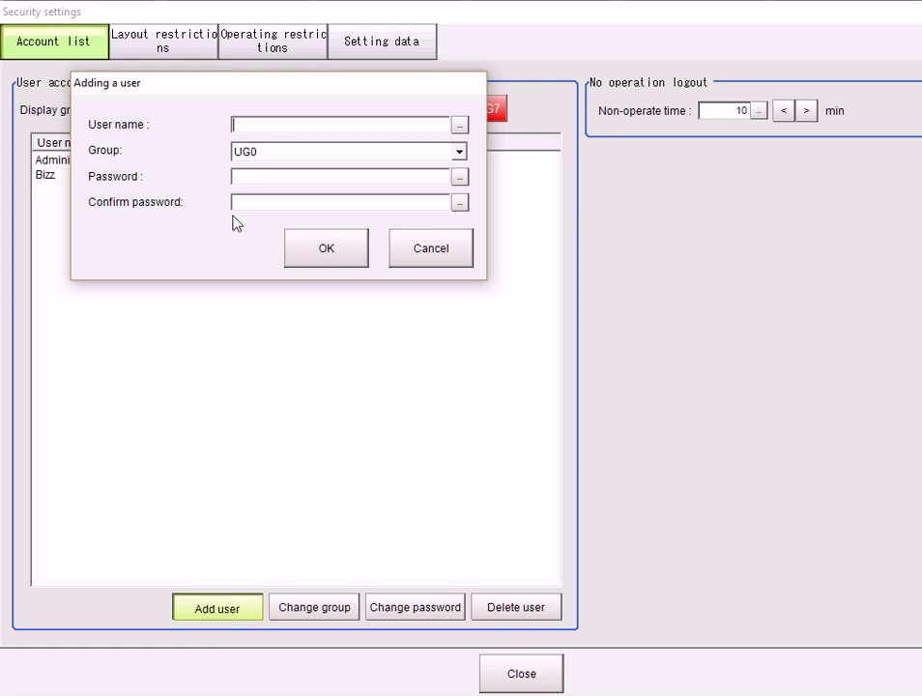
click(457, 153)
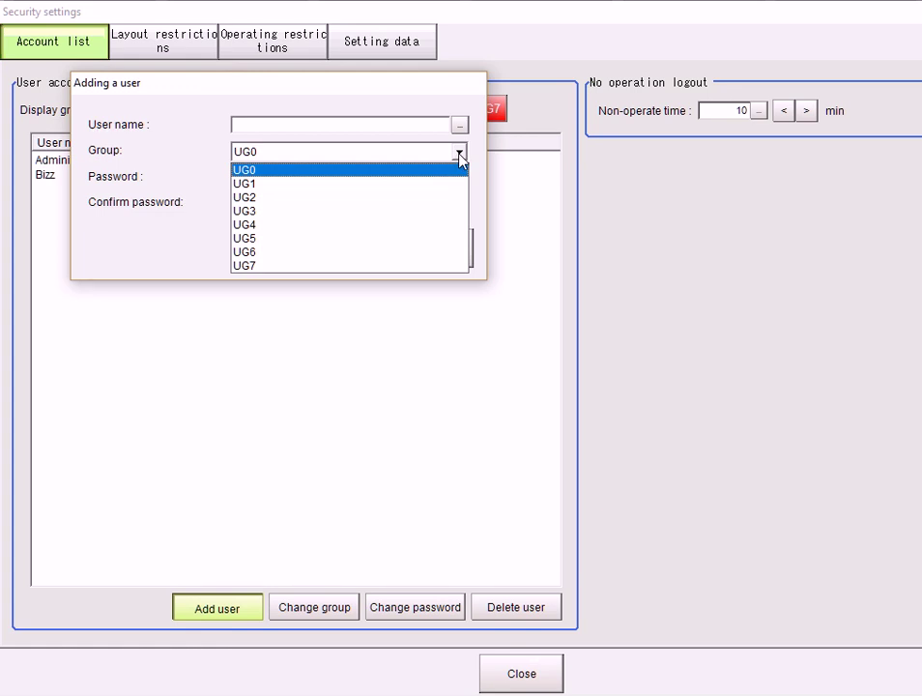
click(458, 154)
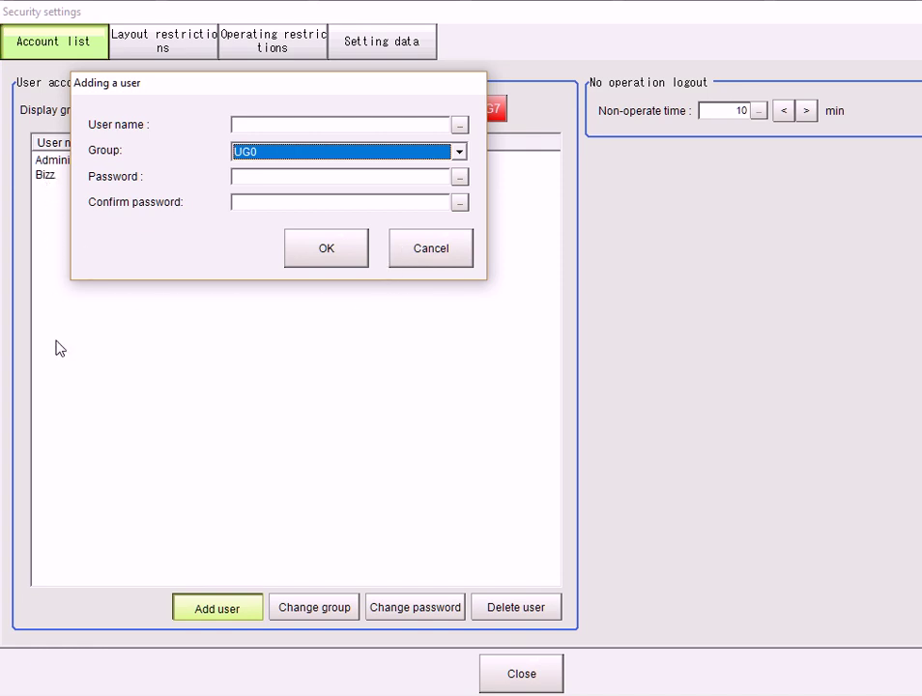
click(456, 152)
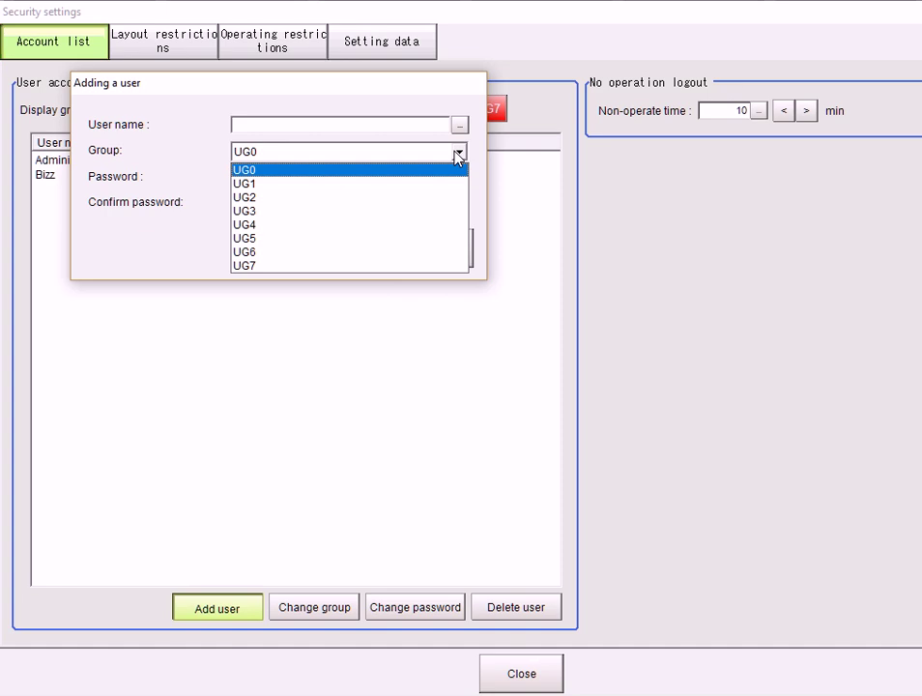
click(456, 155)
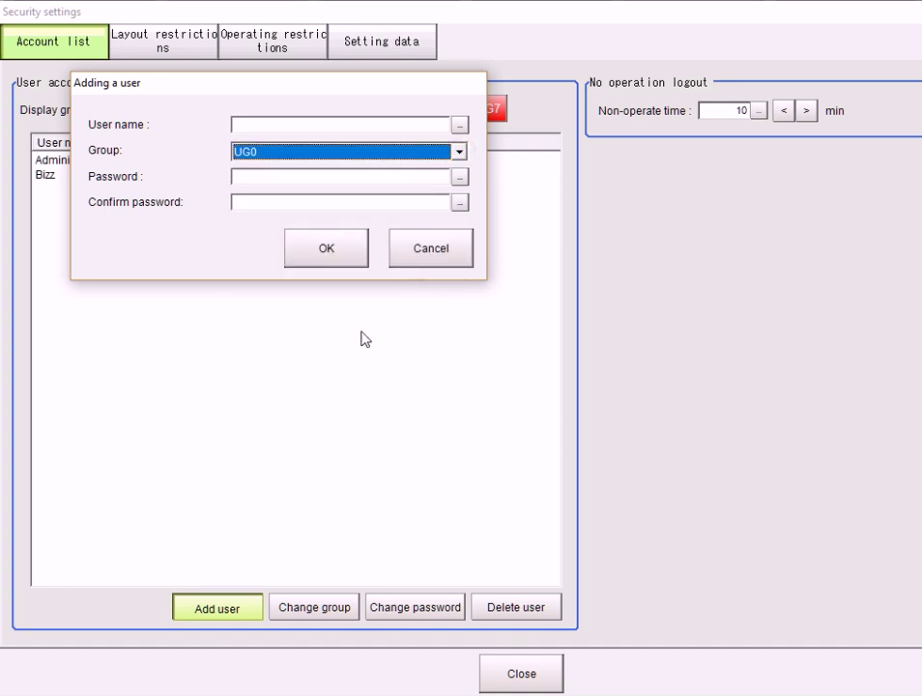
click(417, 261)
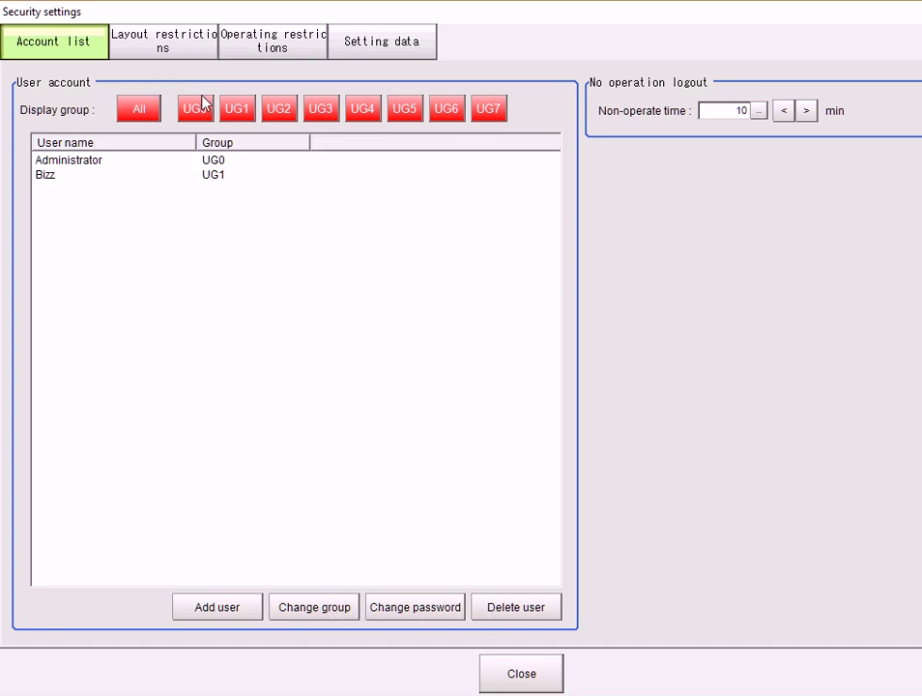
Step: On Layout restrictions, uncheck and recheck Use of layout 0 so all groups keep it
click(152, 50)
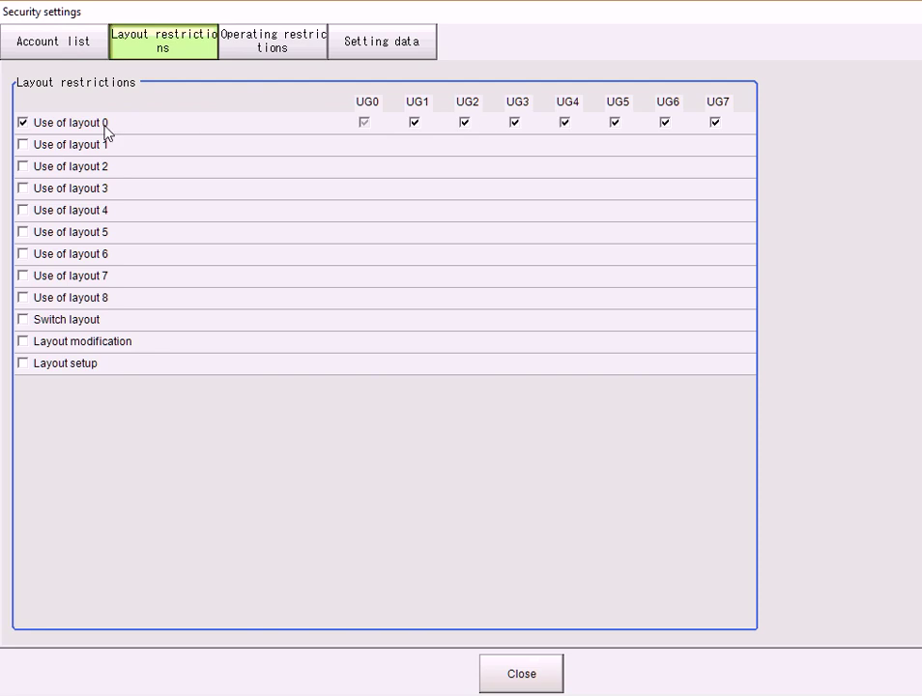
click(23, 123)
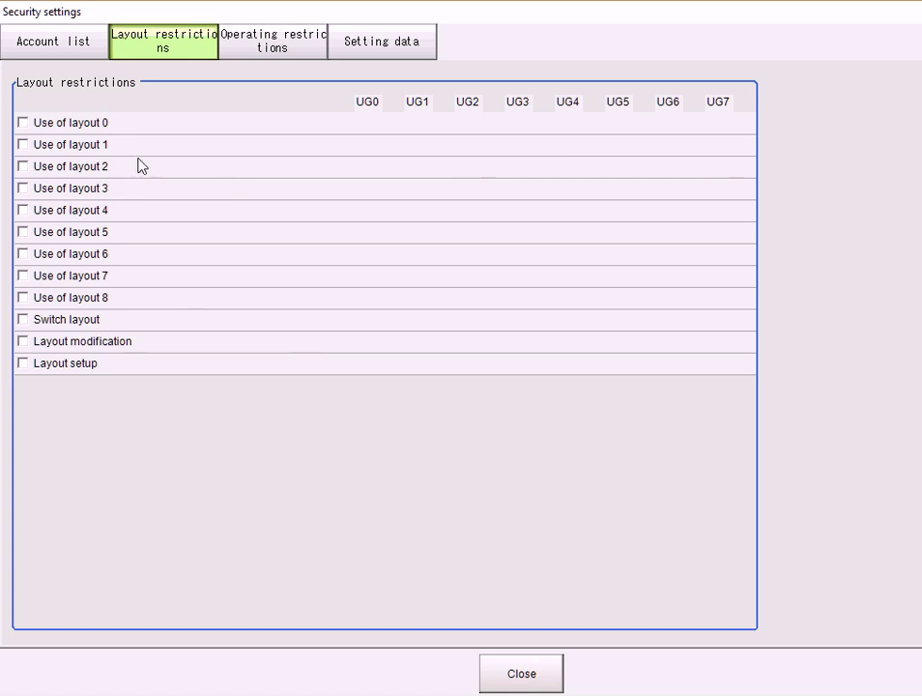
click(23, 124)
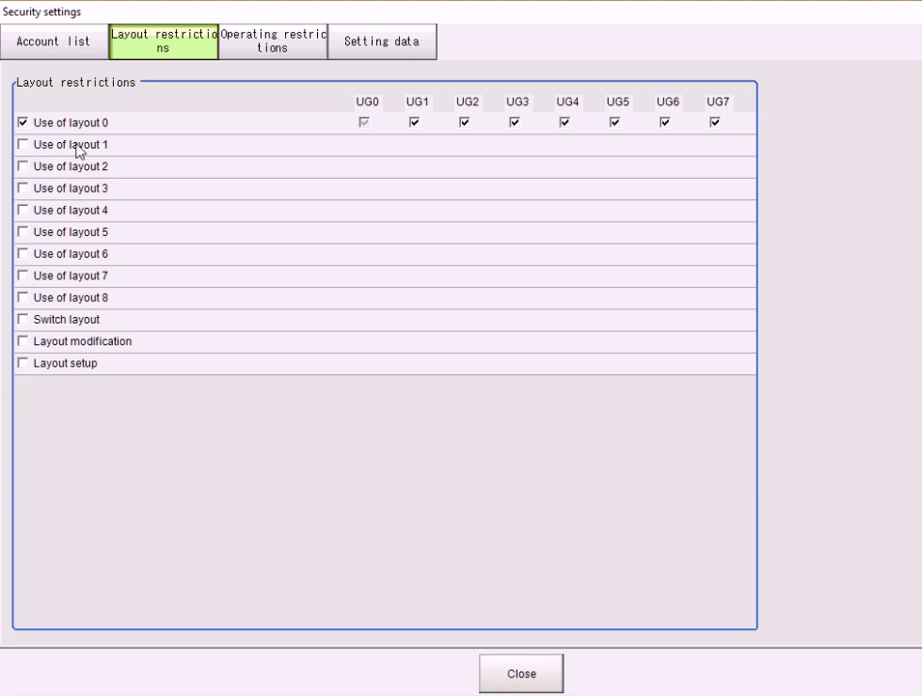
Step: Under Operating restrictions, clear the Scene switch restriction for all groups, then close Security settings
click(272, 46)
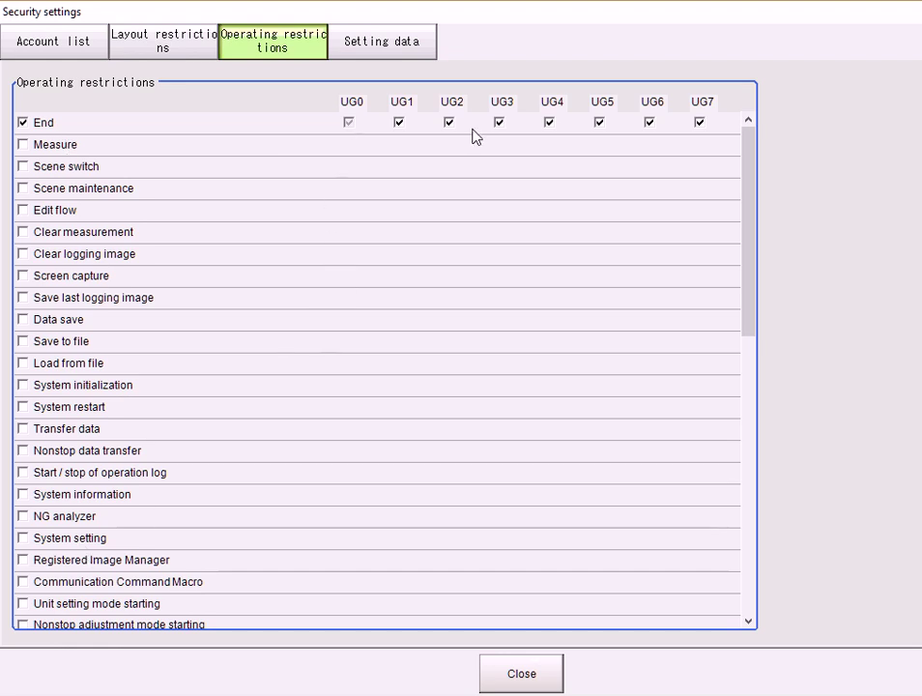
scroll(78, 406, down, 10)
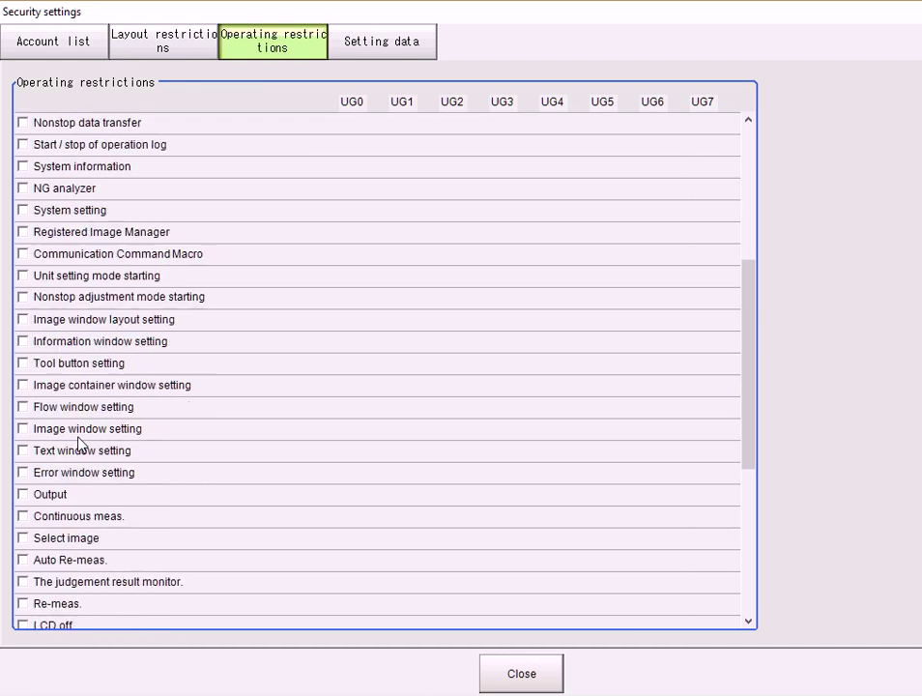
scroll(78, 442, down, 1)
scroll(78, 442, up, 7)
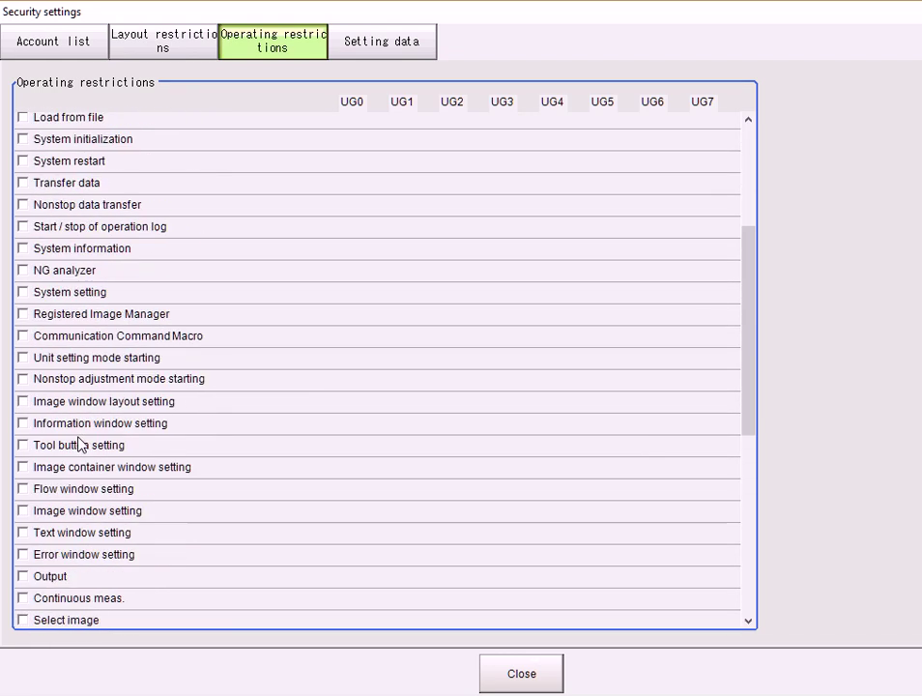
scroll(79, 443, up, 4)
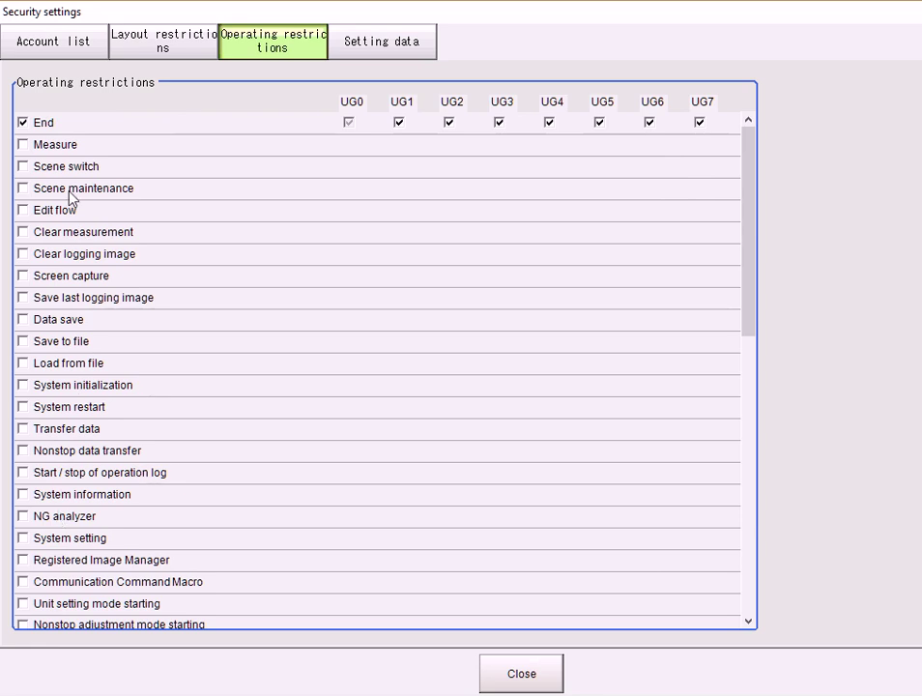
click(23, 167)
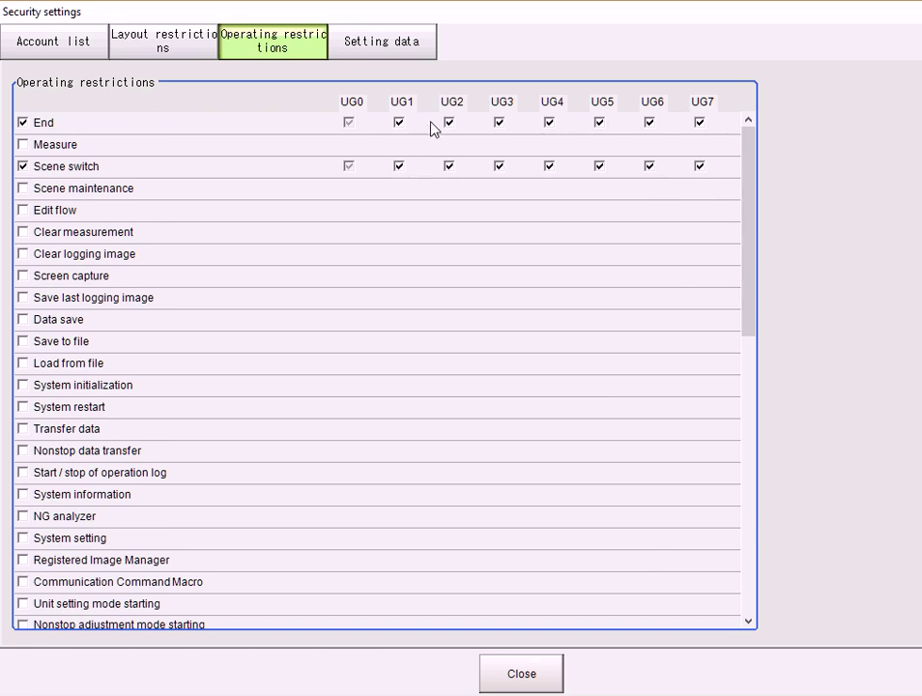
click(399, 166)
click(398, 165)
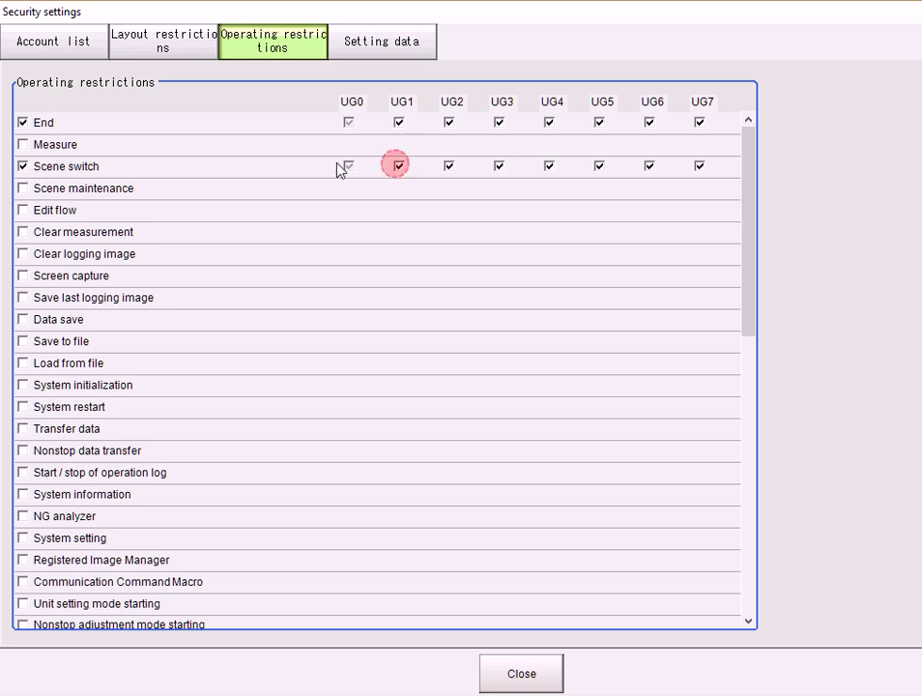
click(25, 166)
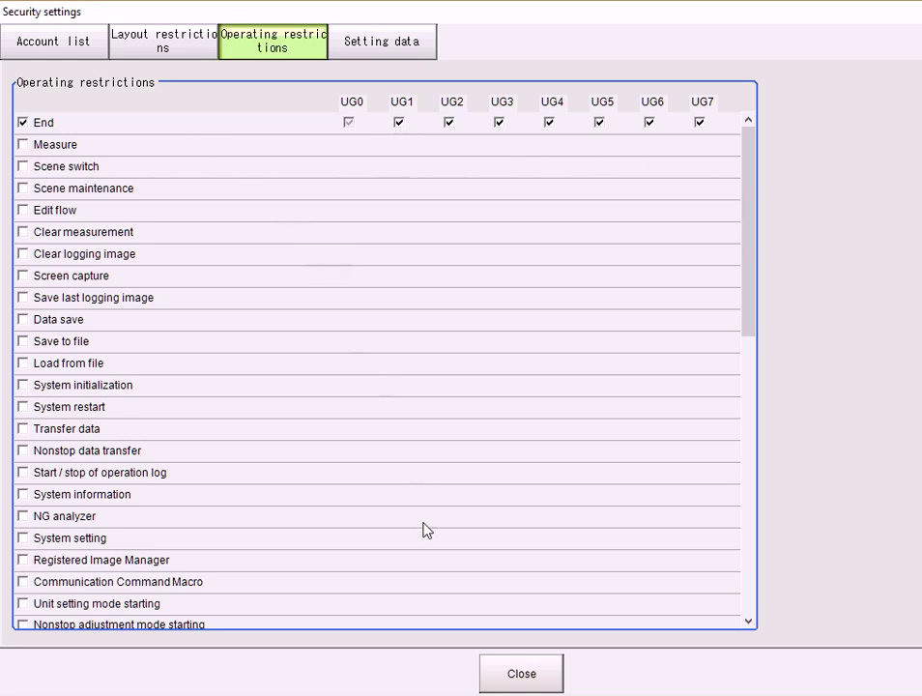
click(521, 673)
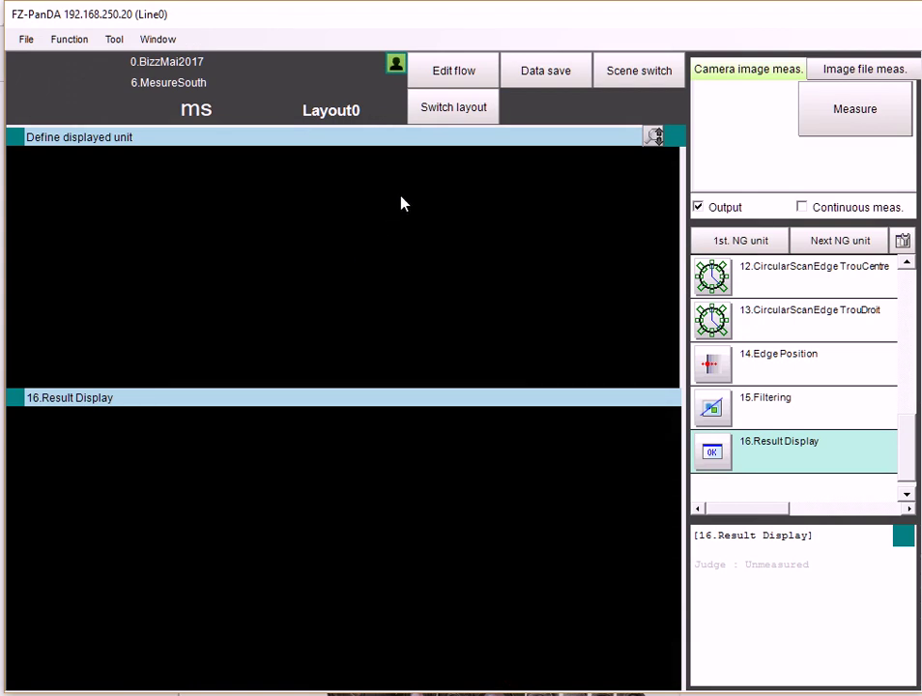
Step: Log the administrator out, dismiss the confirmation, and bring up Switch layout
click(396, 65)
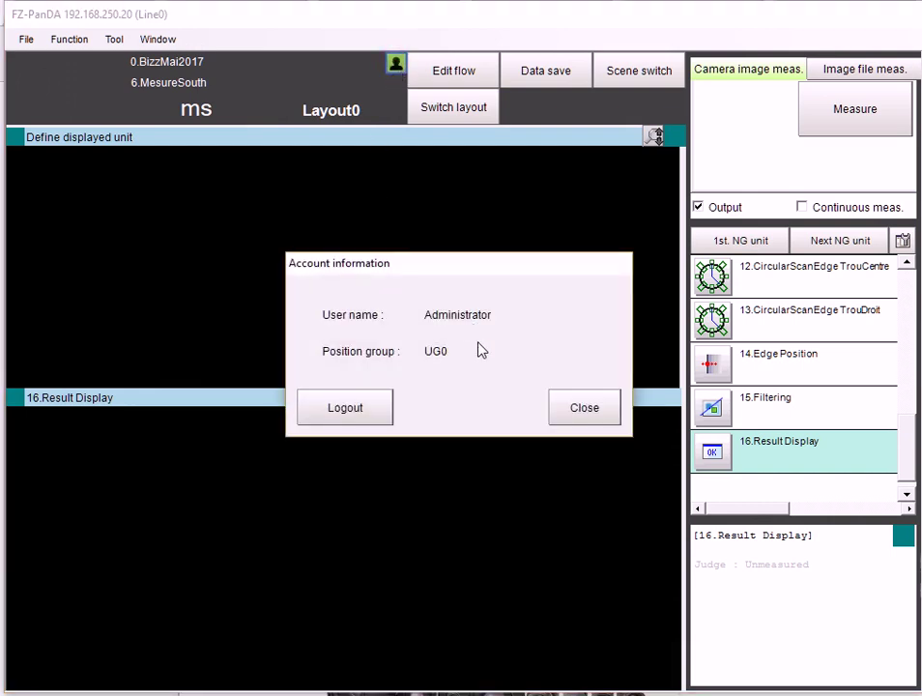
click(310, 415)
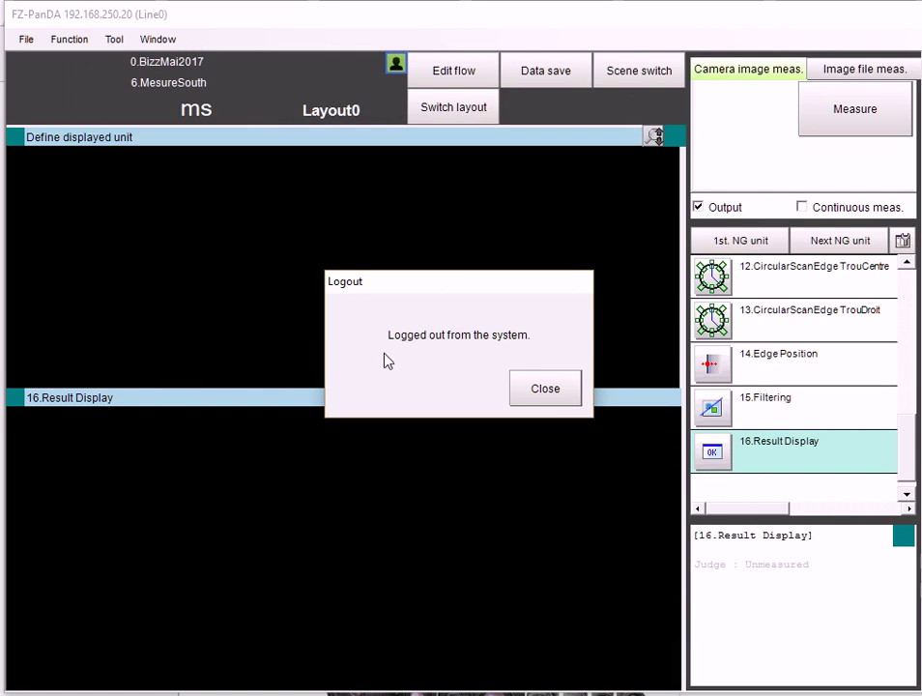
click(533, 398)
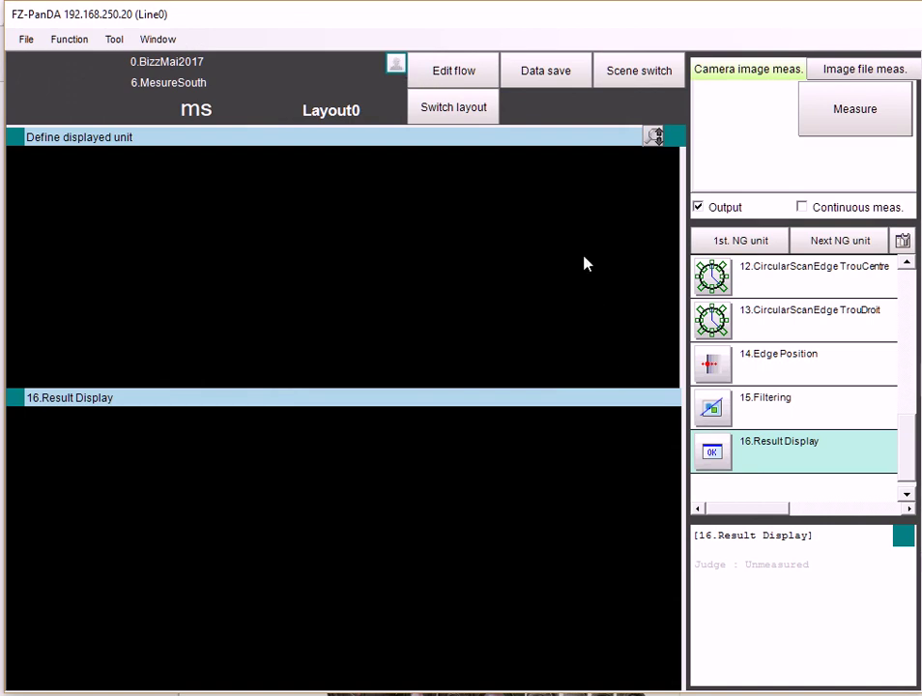
click(461, 109)
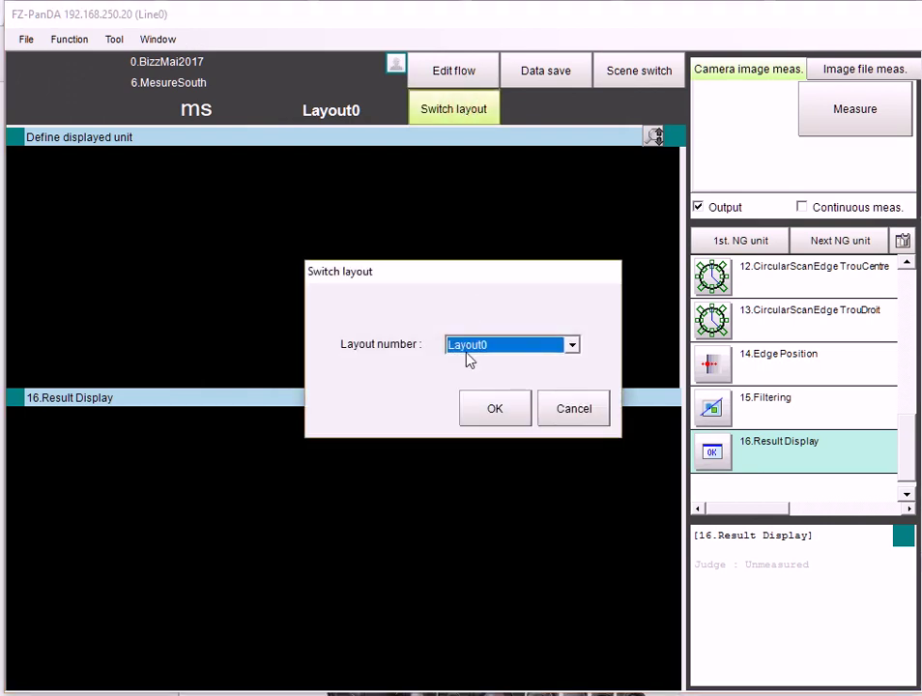
Step: Switch to the restricted Layout1, then switch back to Layout0
click(465, 345)
click(467, 376)
click(484, 400)
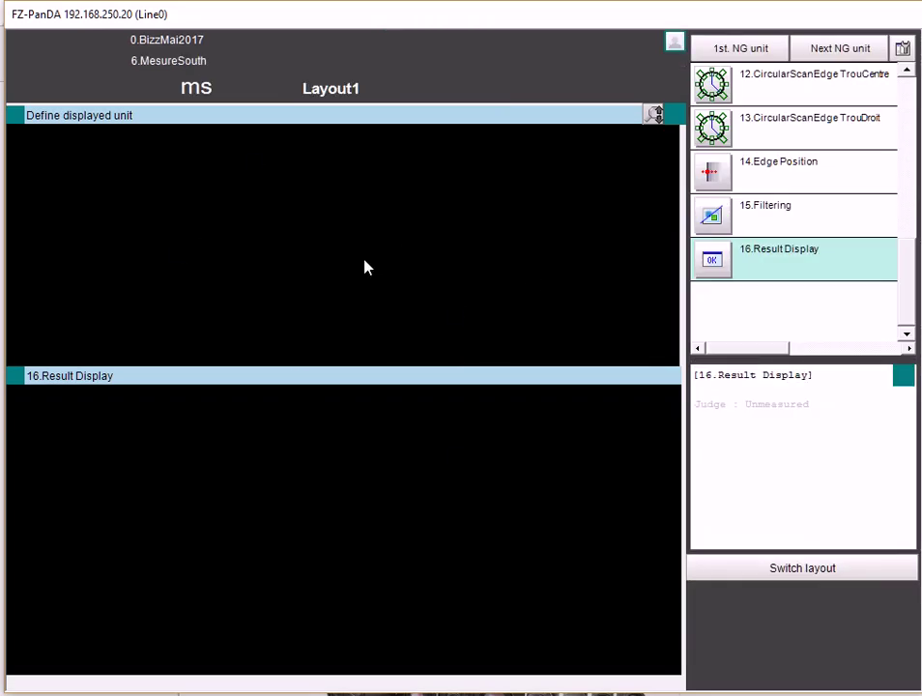
click(757, 566)
click(533, 342)
scroll(518, 372, up, 1)
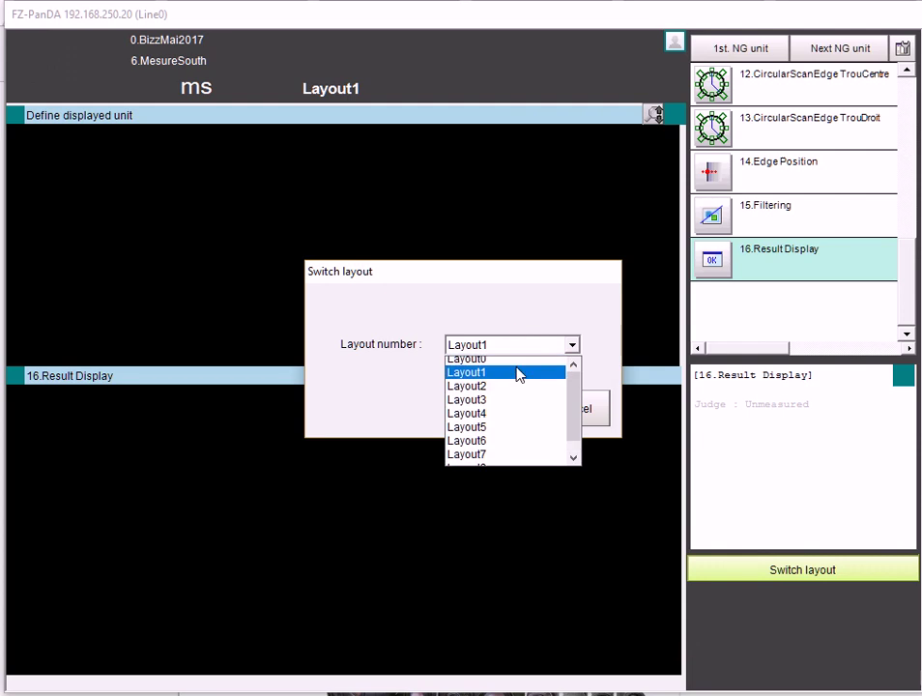
click(516, 365)
click(520, 413)
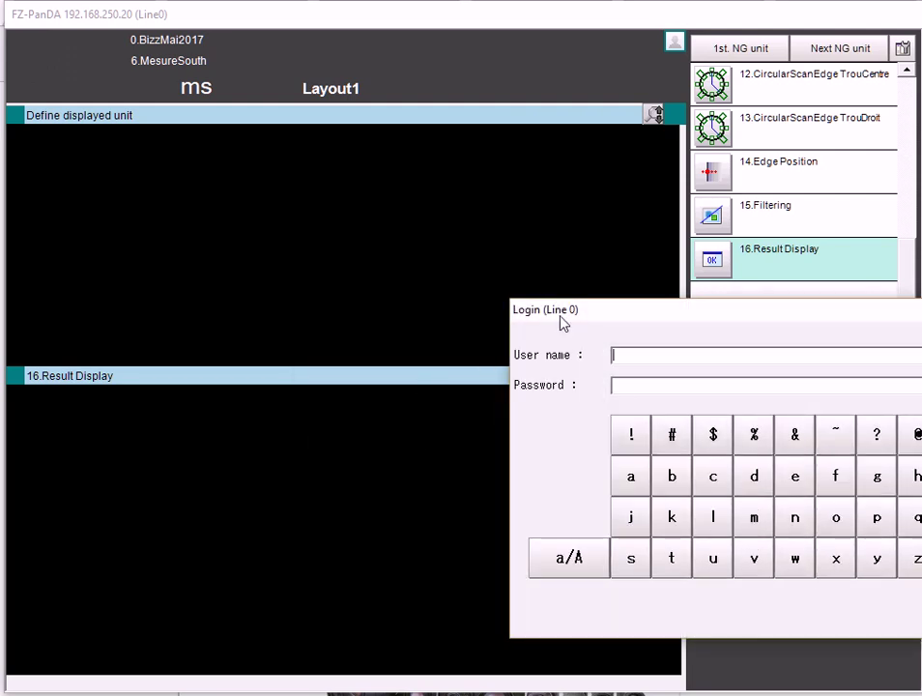
Step: Log in with the user account's name and password
drag(609, 313, 266, 225)
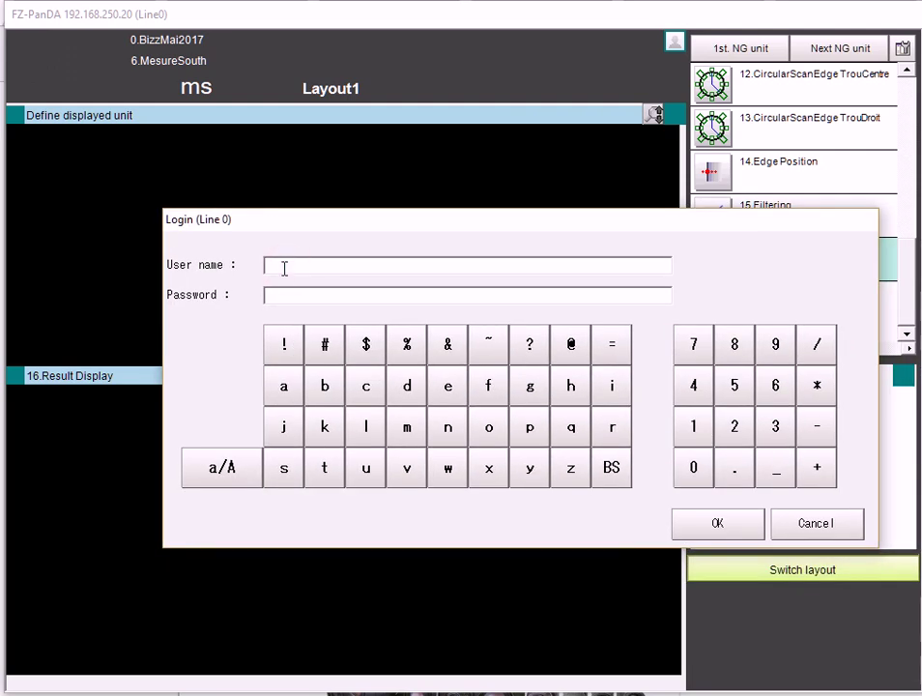
text(Bizz)
key(Tab)
text(****)
key(Return)
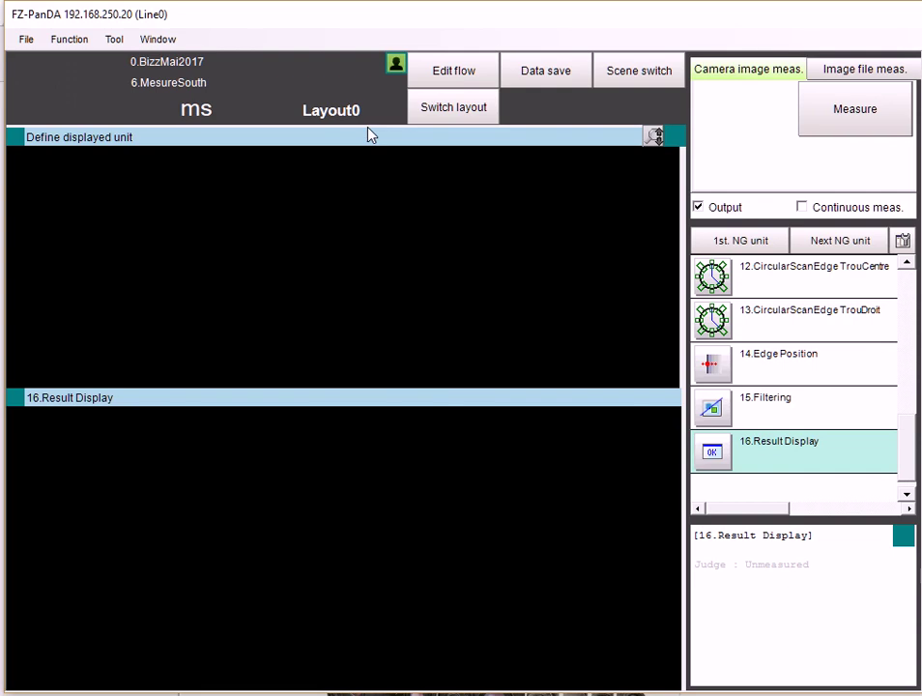
Step: In System Settings' Basic tab, set Layout(Local) to Layout1, apply, and close
click(112, 40)
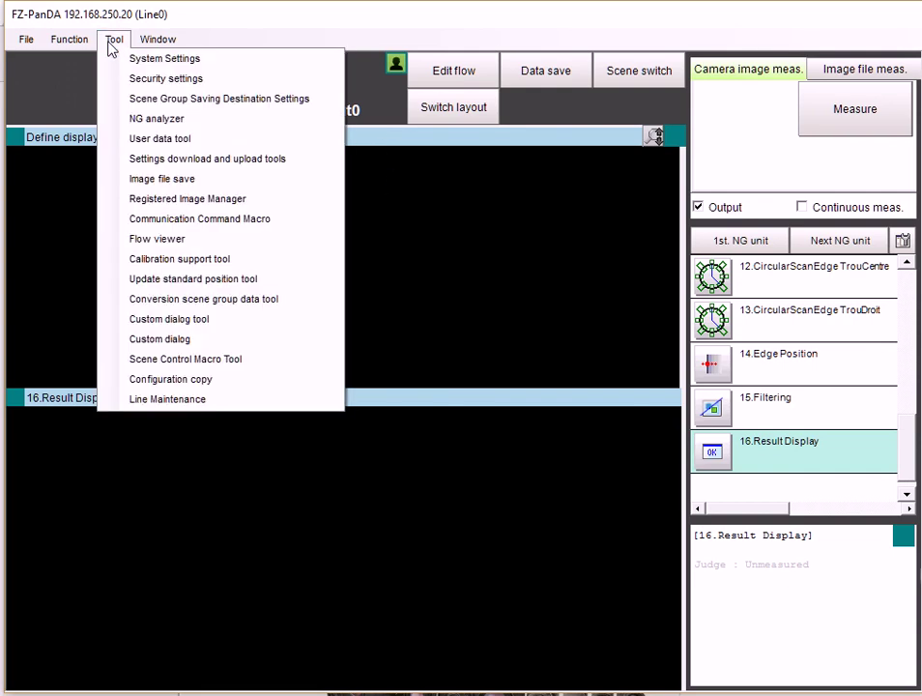
click(136, 58)
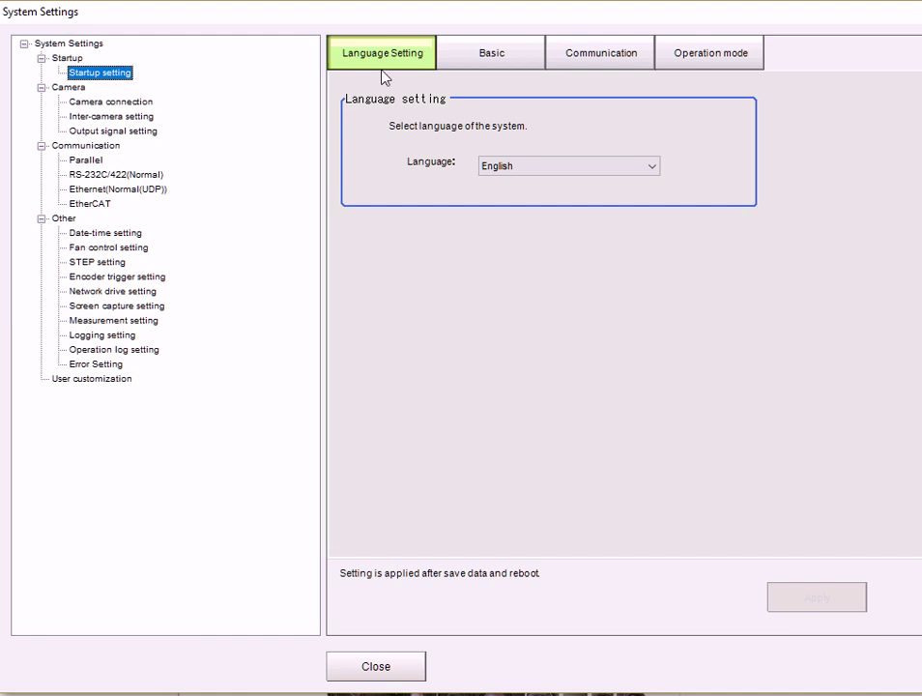
click(487, 62)
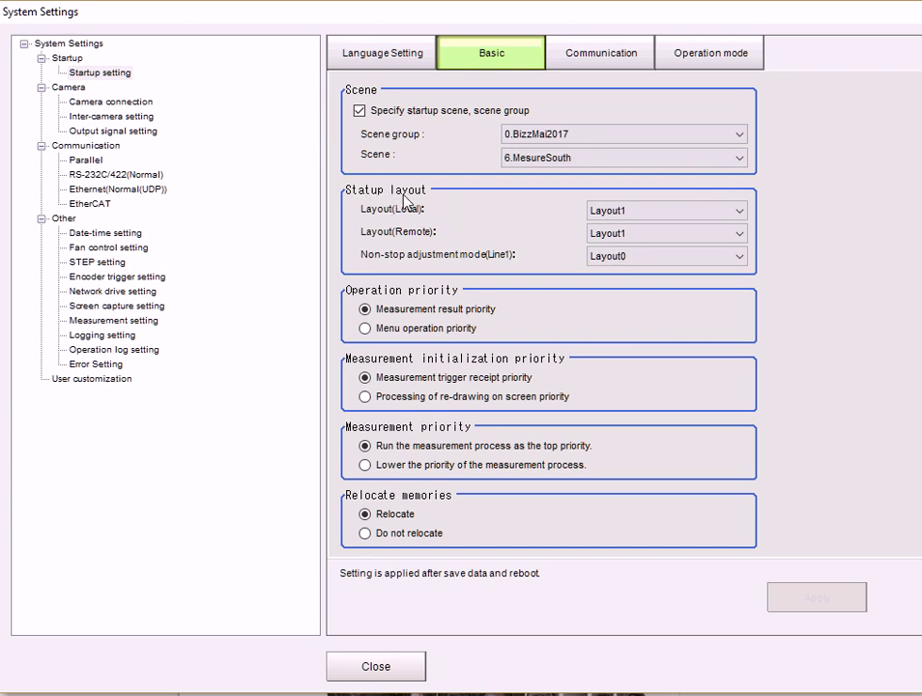
click(615, 212)
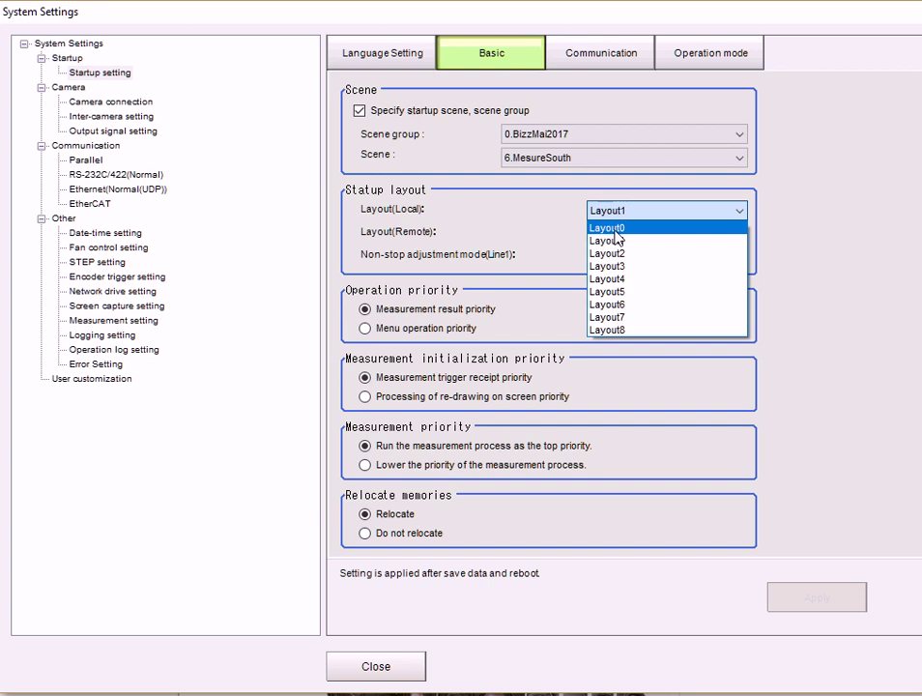
click(619, 241)
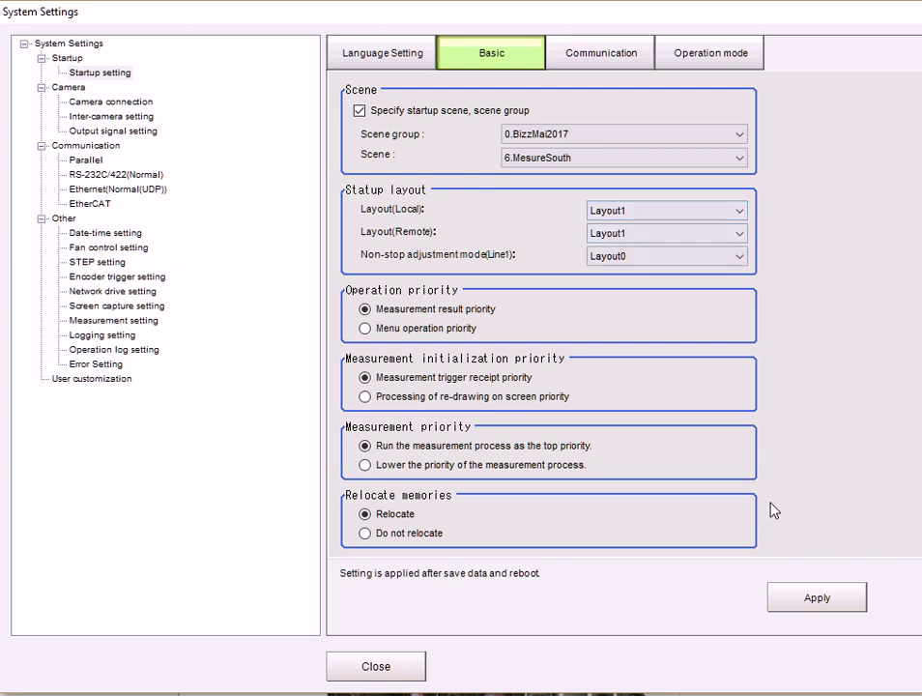
click(806, 600)
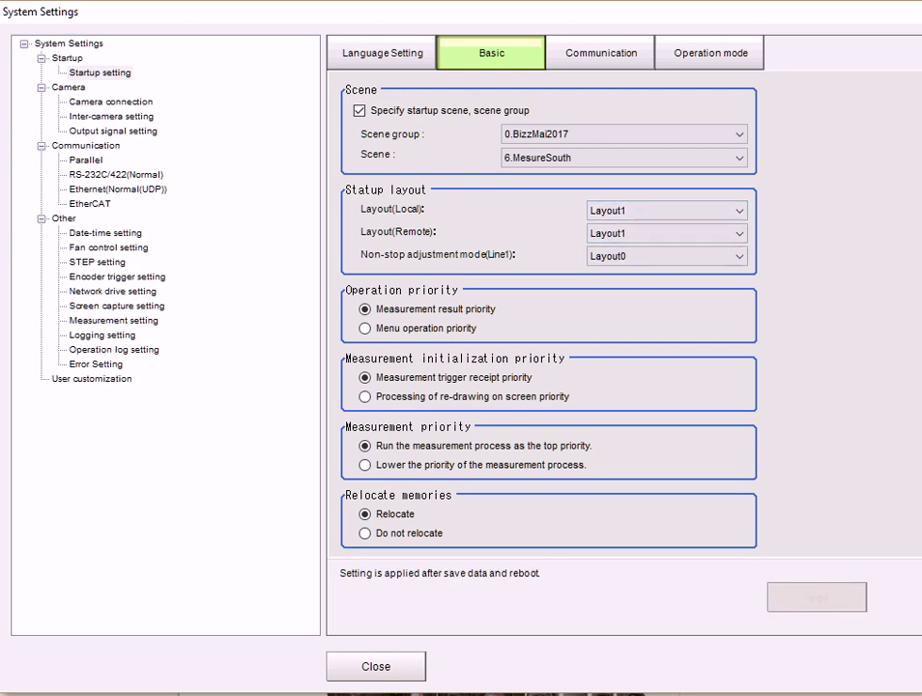
click(375, 665)
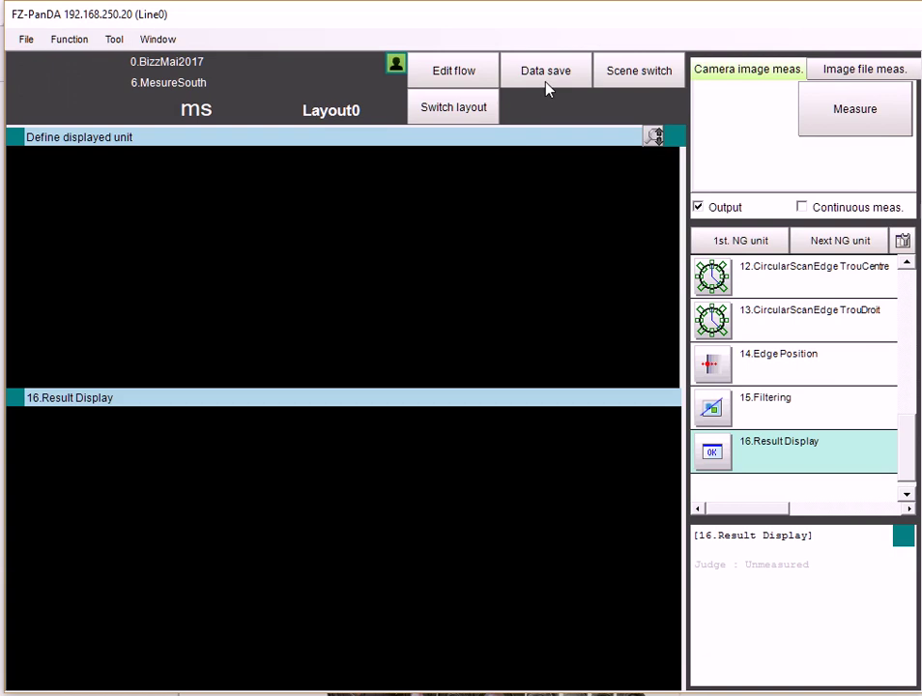
Step: Save the accounts, restrictions and Layout1 startup setting to the sensor with Data save
click(547, 83)
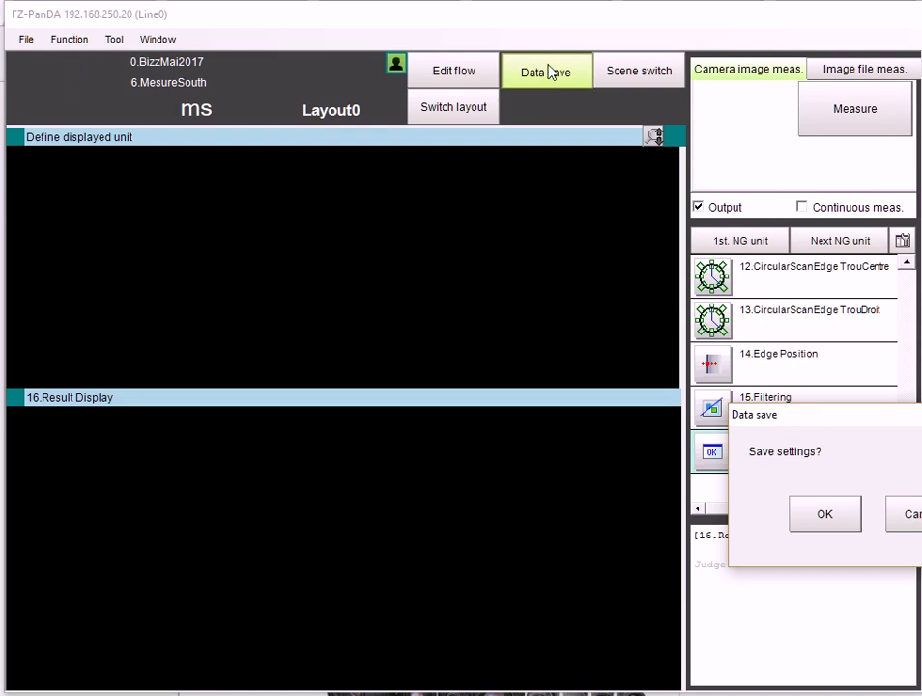
drag(777, 418, 530, 261)
click(574, 357)
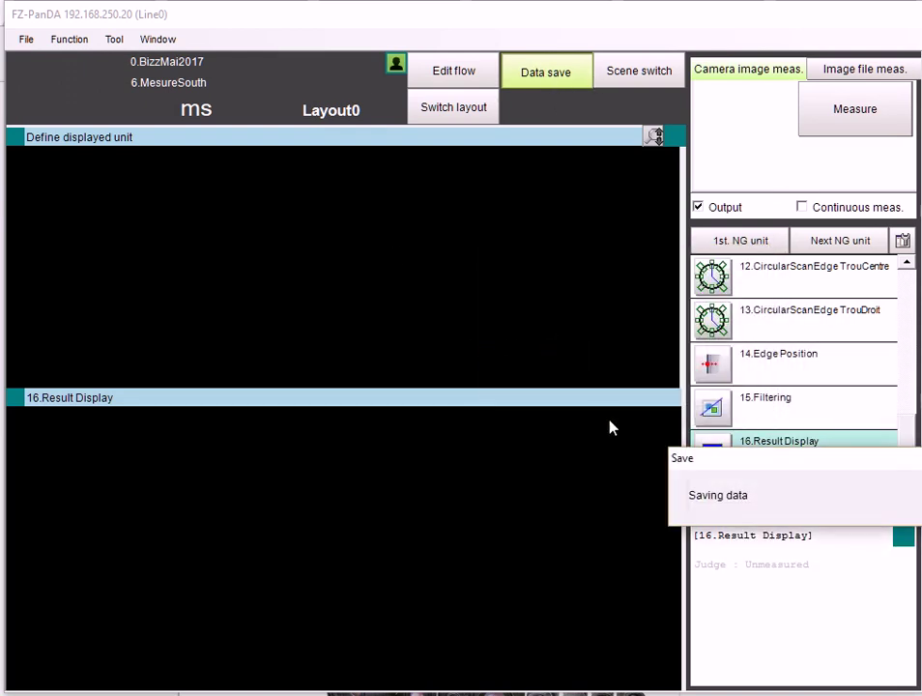